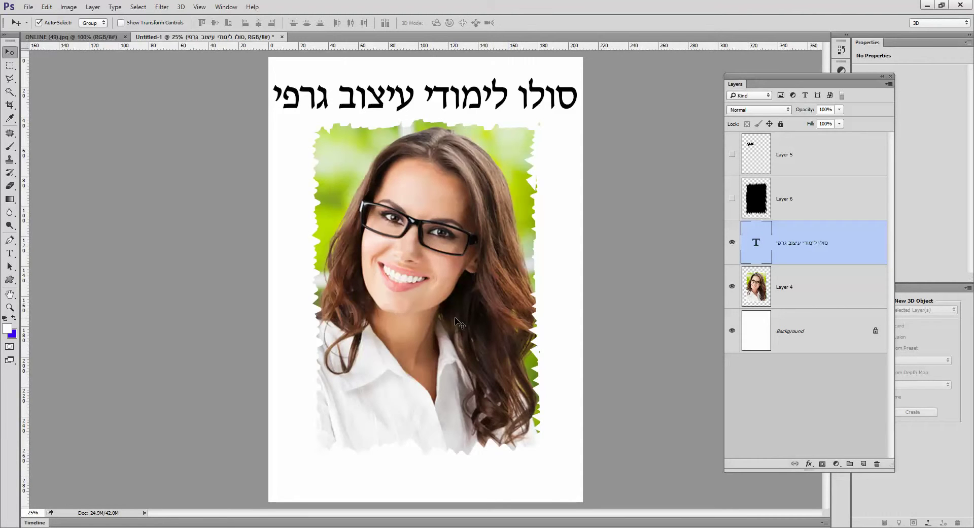
Copy the portrait from ONLINE (49).jpg into the Untitled-1 document and hide the old portrait on Layer 4
{"action": "left_click", "coordinate": [70, 37]}
{"action": "left_click_drag", "start_coordinate": [467, 341], "coordinate": [416, 265]}
{"action": "left_click", "coordinate": [732, 330]}
Enlarge the small copied portrait proportionally with Free Transform and position it to fill most of the page below the Hebrew title
{"action": "key", "text": "ctrl+t"}
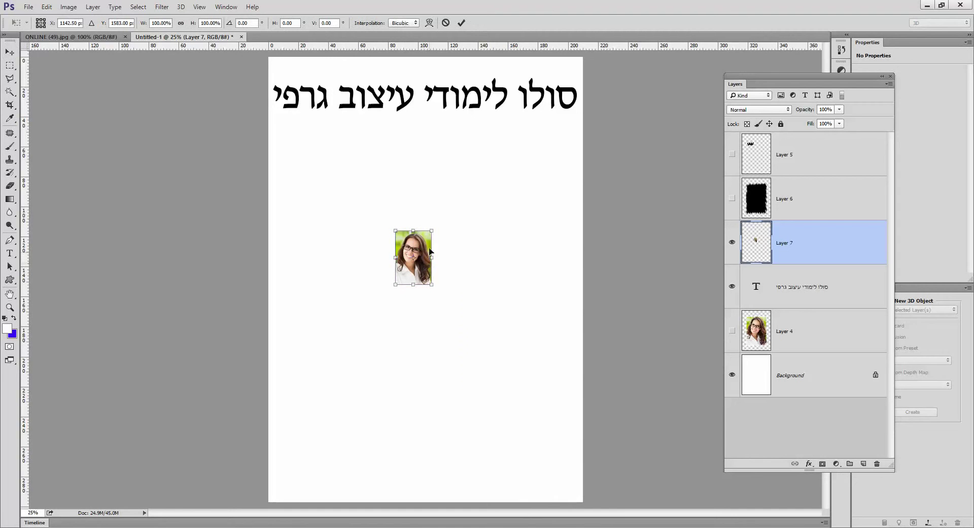
{"action": "left_click", "coordinate": [46, 8]}
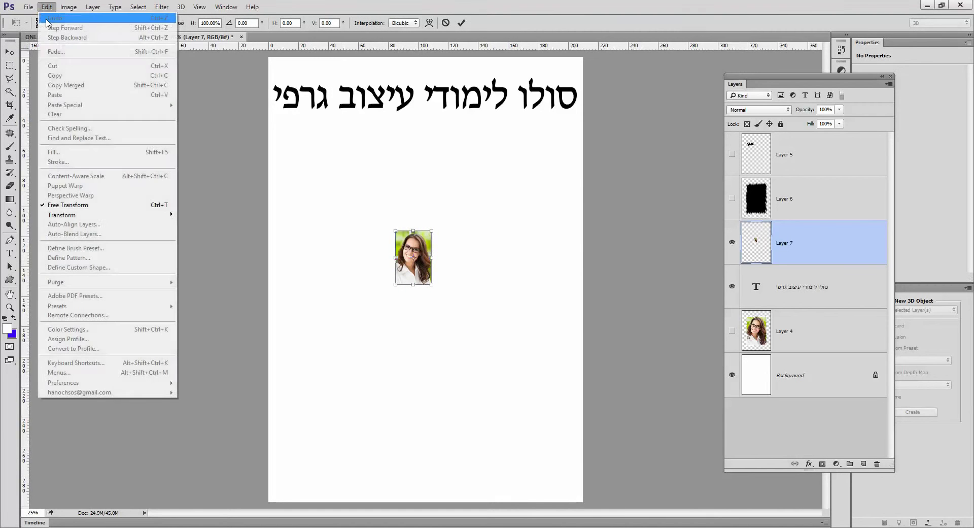
{"action": "left_click", "coordinate": [76, 206]}
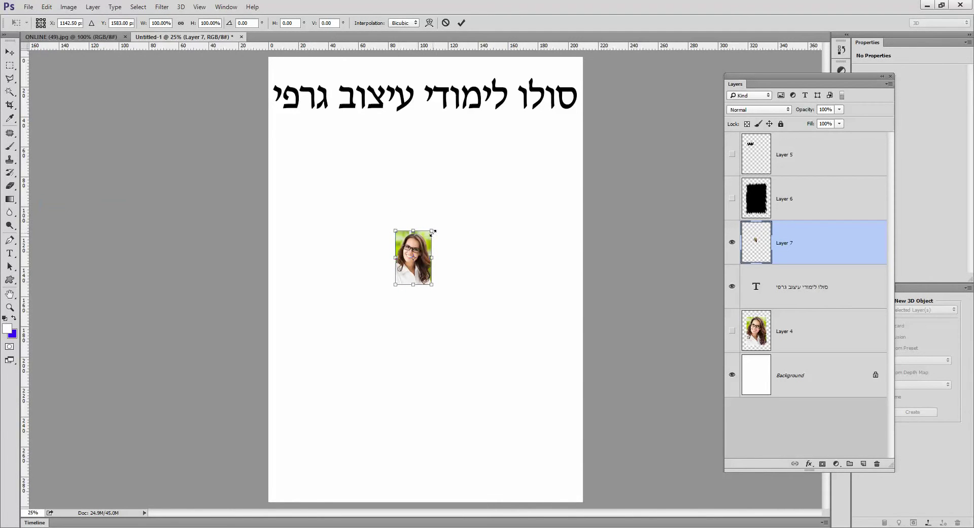
{"action": "left_click_drag", "start_coordinate": [431, 232], "coordinate": [506, 117]}
{"action": "left_click_drag", "start_coordinate": [393, 284], "coordinate": [299, 429]}
{"action": "left_click_drag", "start_coordinate": [506, 123], "coordinate": [524, 84]}
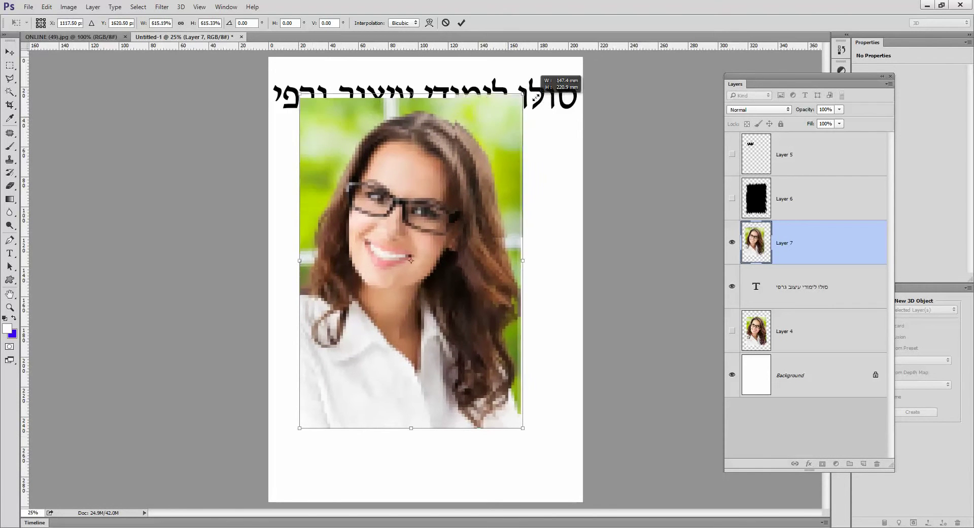
{"action": "left_click_drag", "start_coordinate": [435, 254], "coordinate": [449, 305]}
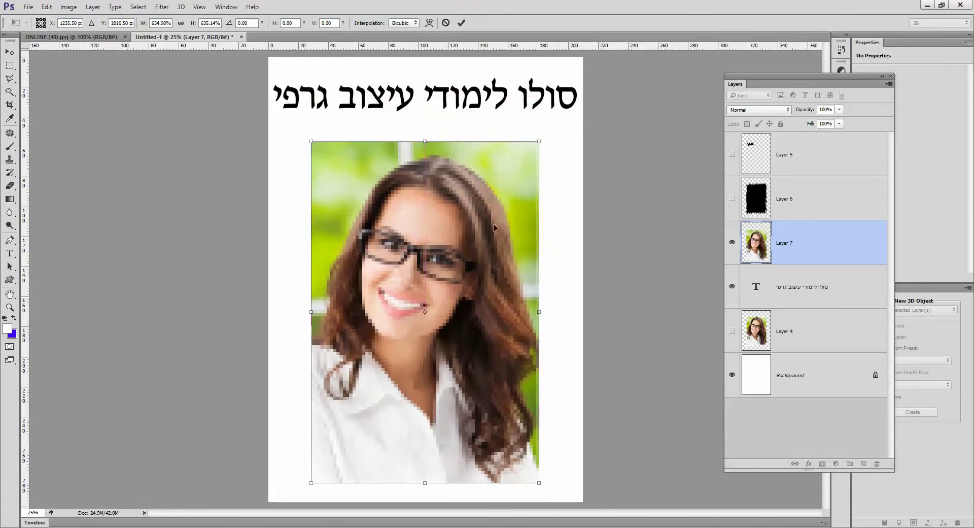
{"action": "left_click_drag", "start_coordinate": [539, 141], "coordinate": [550, 124]}
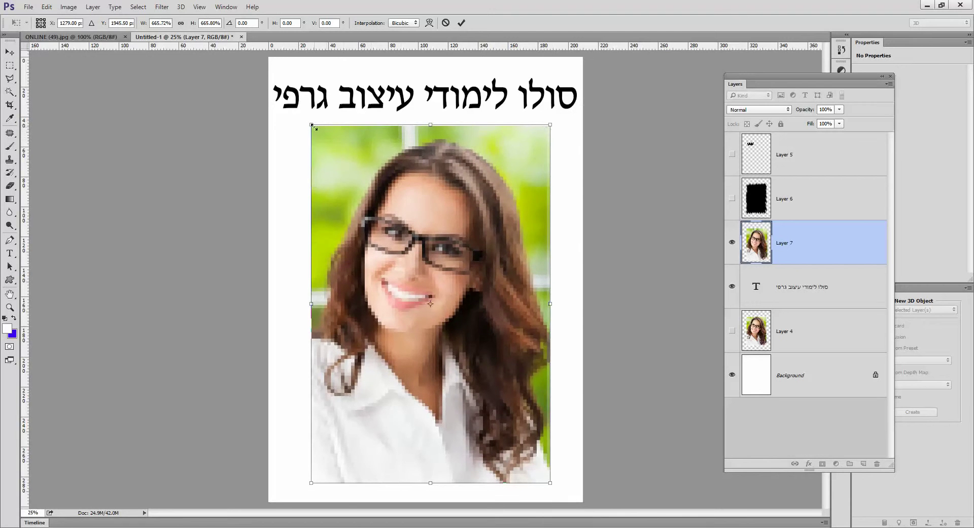
{"action": "left_click_drag", "start_coordinate": [312, 126], "coordinate": [306, 116]}
{"action": "key", "text": "Return"}
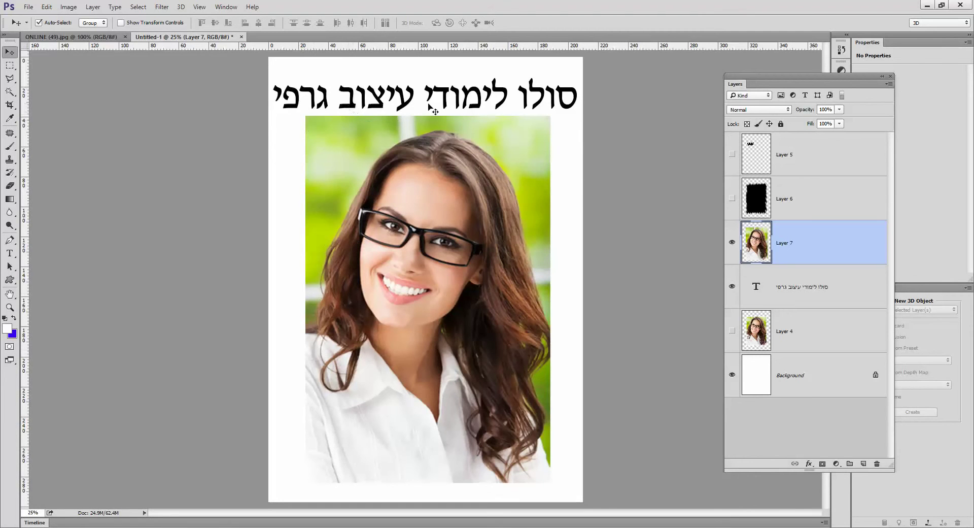
Hide Layer 7 and outline a small closed strip with zigzag upper and lower edges on the page using the Polygonal Lasso
{"action": "left_click", "coordinate": [732, 244]}
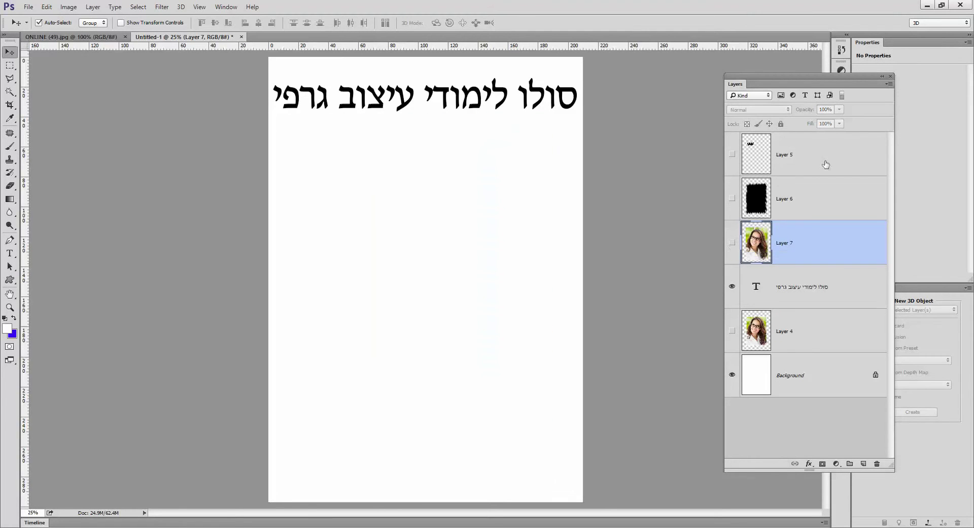
{"action": "left_click", "coordinate": [9, 78]}
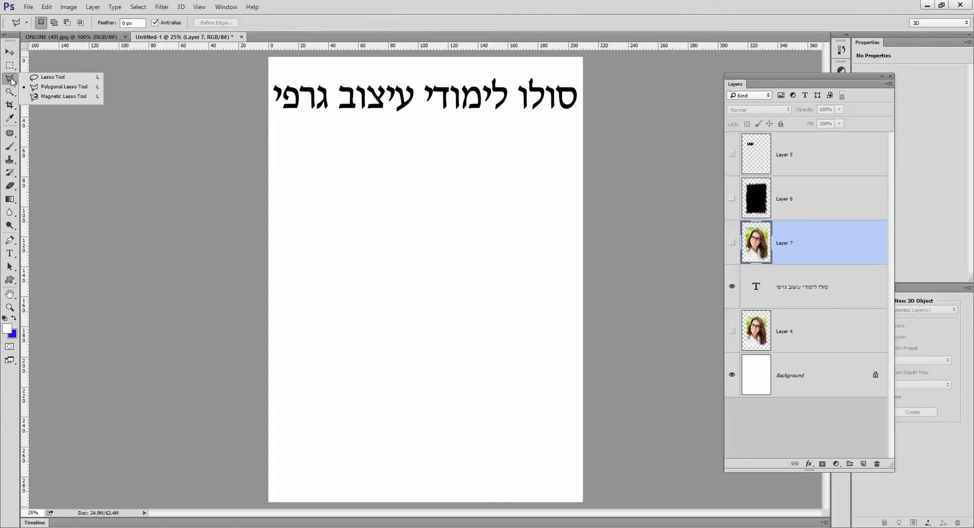
{"action": "left_click", "coordinate": [49, 88]}
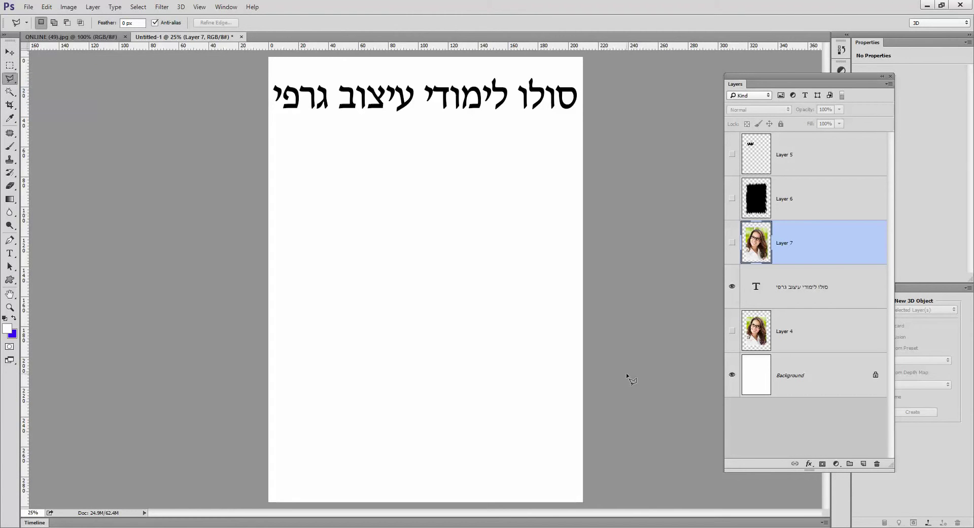
{"action": "left_click", "coordinate": [361, 219]}
{"action": "left_click", "coordinate": [365, 192]}
{"action": "left_click", "coordinate": [371, 218]}
{"action": "left_click", "coordinate": [375, 191]}
{"action": "left_click", "coordinate": [379, 217]}
{"action": "left_click", "coordinate": [386, 193]}
{"action": "left_click", "coordinate": [387, 218]}
{"action": "left_click", "coordinate": [394, 193]}
{"action": "left_click", "coordinate": [396, 217]}
{"action": "left_click", "coordinate": [400, 194]}
{"action": "left_click", "coordinate": [401, 217]}
{"action": "left_click", "coordinate": [407, 195]}
{"action": "left_click", "coordinate": [411, 216]}
{"action": "left_click", "coordinate": [418, 195]}
{"action": "left_click", "coordinate": [417, 218]}
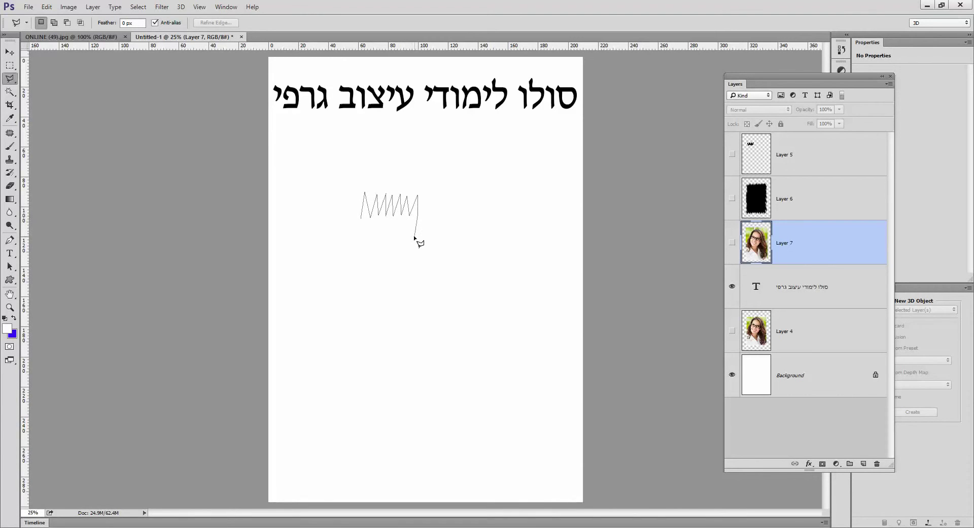
{"action": "left_click", "coordinate": [415, 236]}
{"action": "left_click", "coordinate": [410, 226]}
{"action": "left_click", "coordinate": [405, 238]}
{"action": "left_click", "coordinate": [399, 222]}
{"action": "left_click", "coordinate": [393, 238]}
{"action": "left_click", "coordinate": [389, 224]}
{"action": "left_click", "coordinate": [362, 222]}
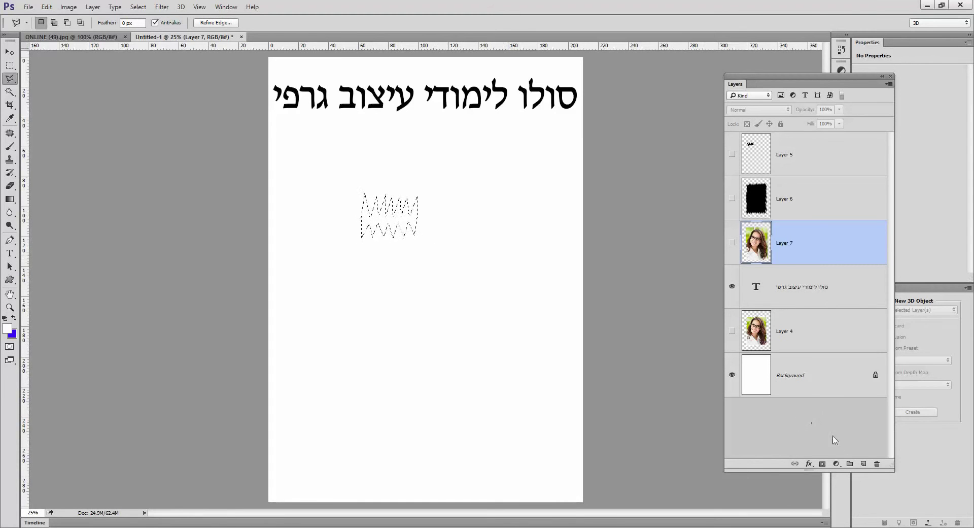
Add a new layer above Layer 7 and transform the zigzag selection to about 155% width and 42% height
{"action": "left_click", "coordinate": [863, 464]}
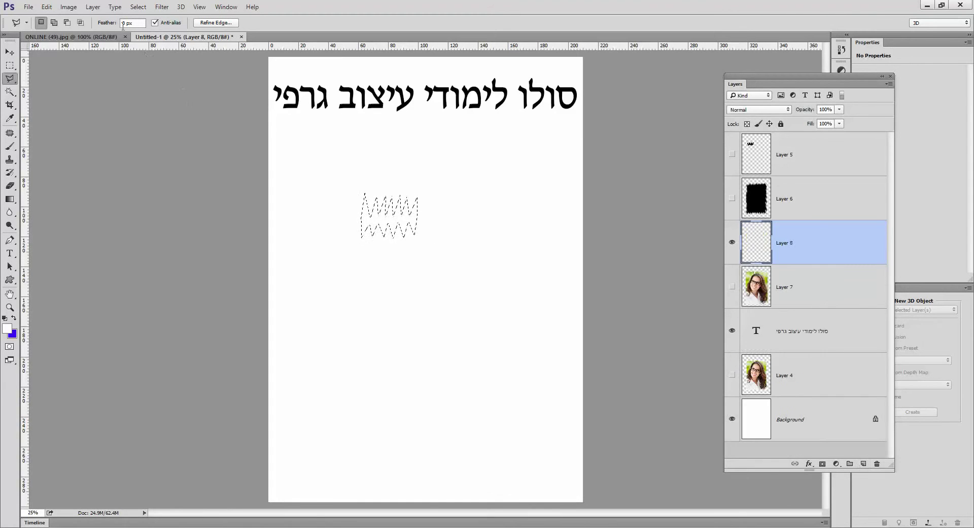
{"action": "left_click", "coordinate": [138, 7]}
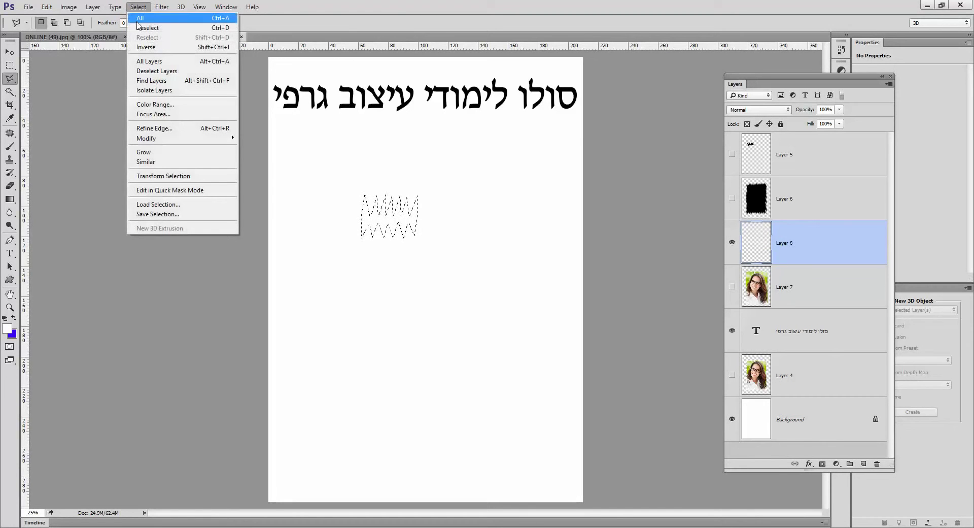
{"action": "left_click", "coordinate": [173, 177]}
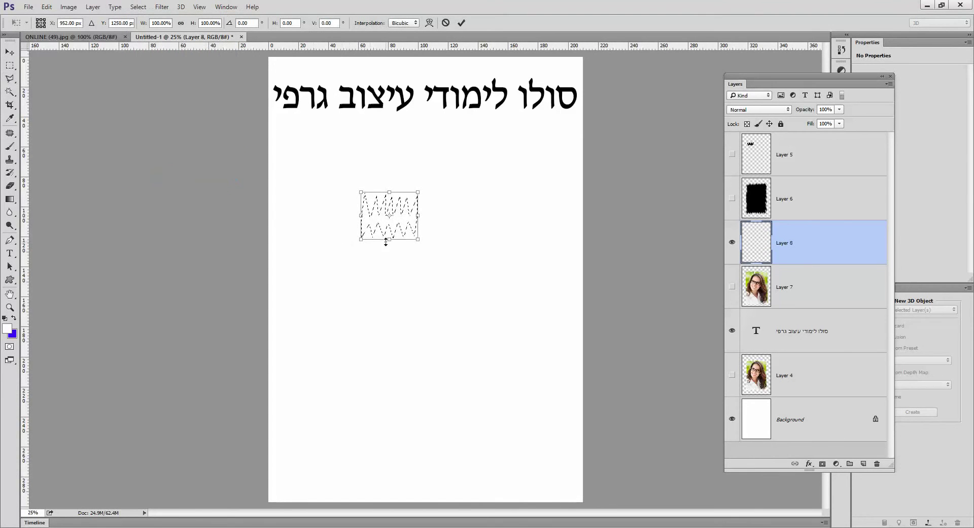
{"action": "left_click_drag", "start_coordinate": [340, 216], "coordinate": [338, 216]}
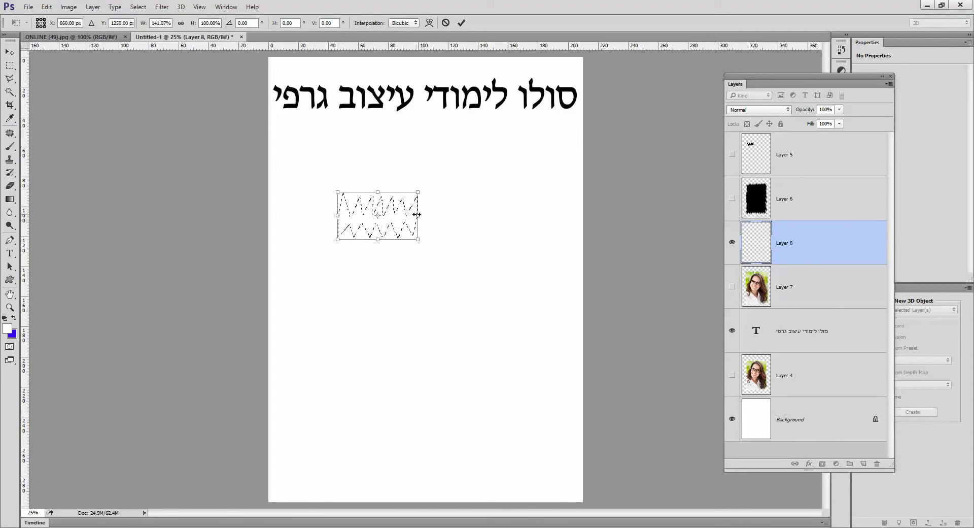
{"action": "left_click_drag", "start_coordinate": [417, 214], "coordinate": [426, 215]}
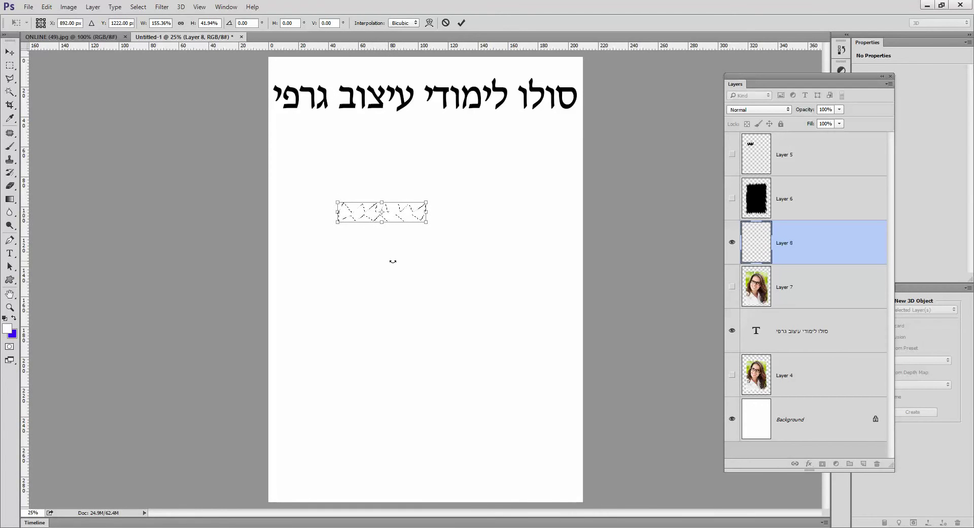
{"action": "key", "text": "Return"}
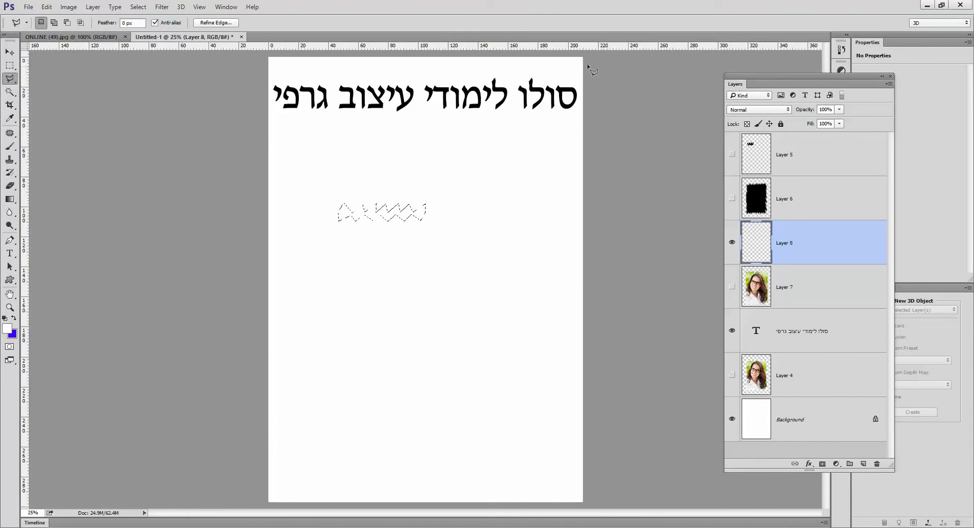
{"action": "left_click", "coordinate": [225, 7]}
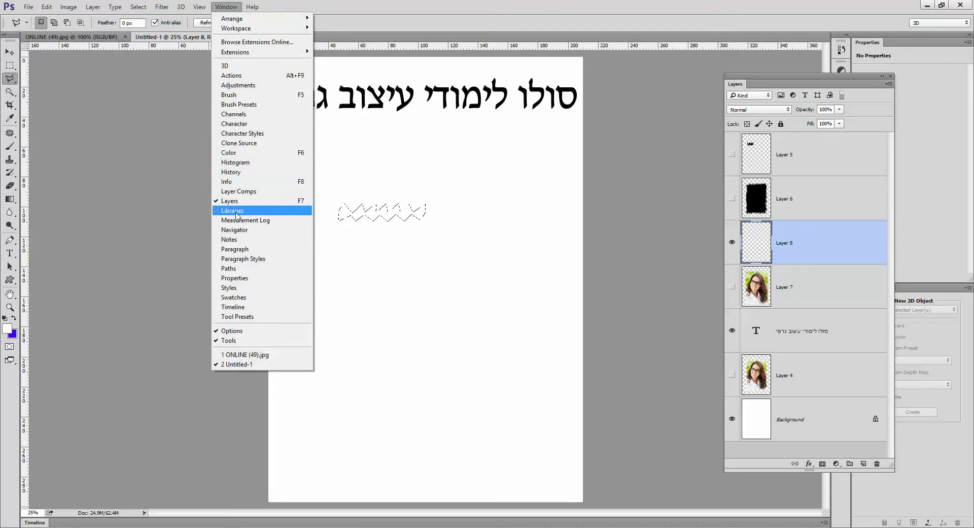
{"action": "left_click", "coordinate": [829, 85]}
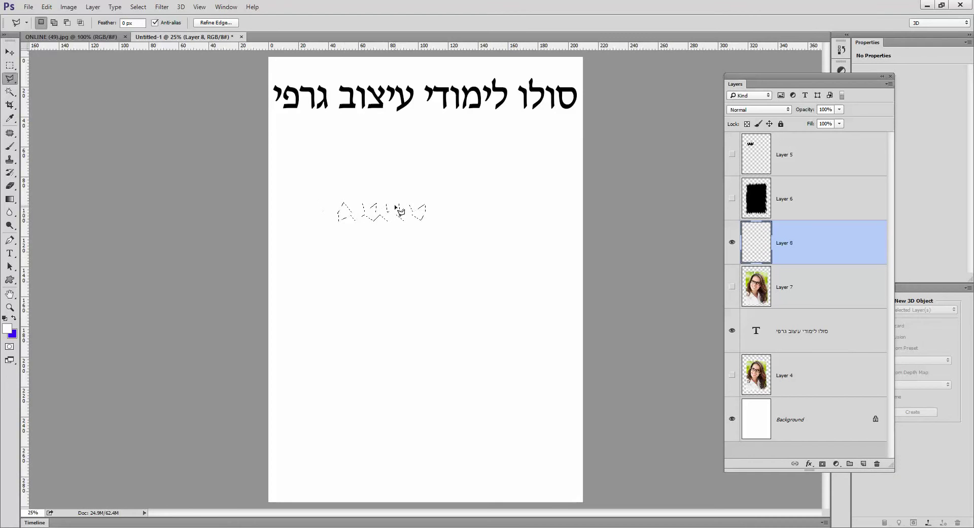
Fill the zigzag selection with Black in Normal mode at 100% opacity on the new layer
{"action": "left_click", "coordinate": [47, 7]}
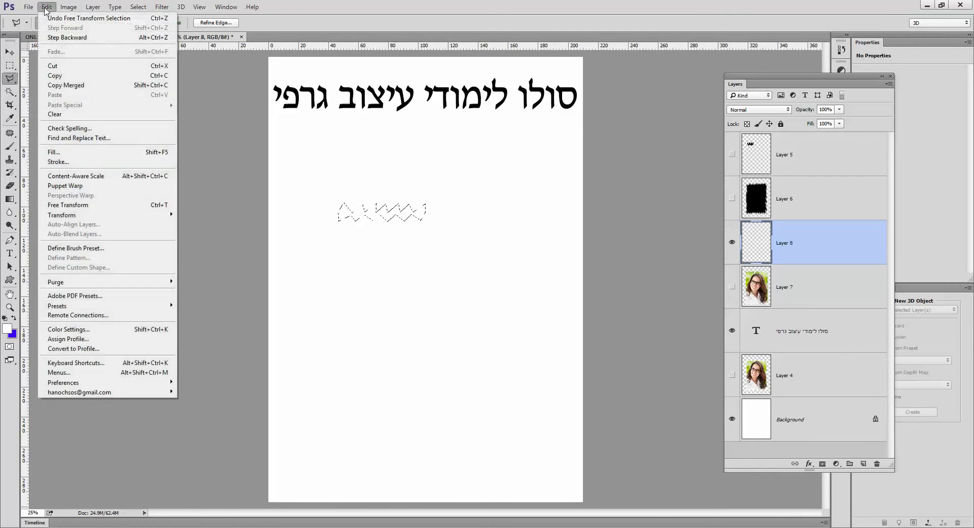
{"action": "left_click", "coordinate": [95, 153]}
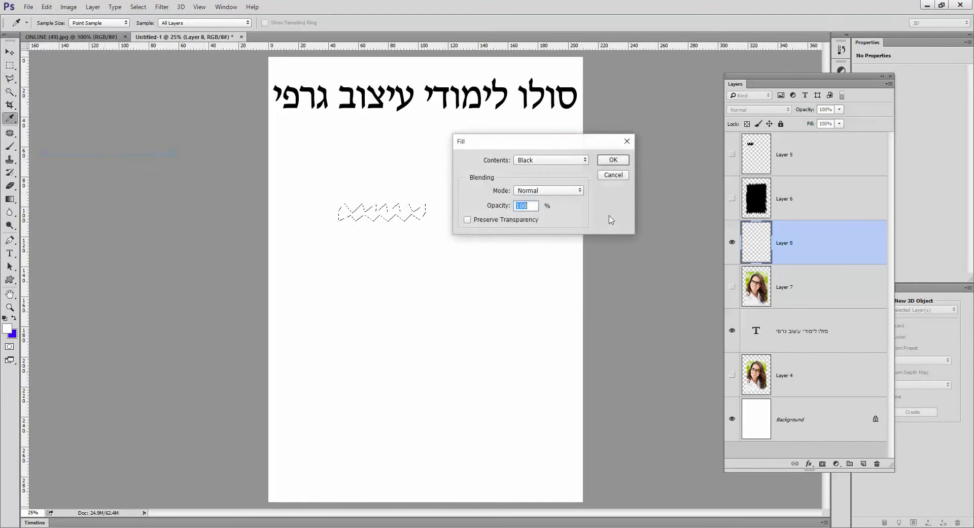
{"action": "left_click", "coordinate": [570, 160]}
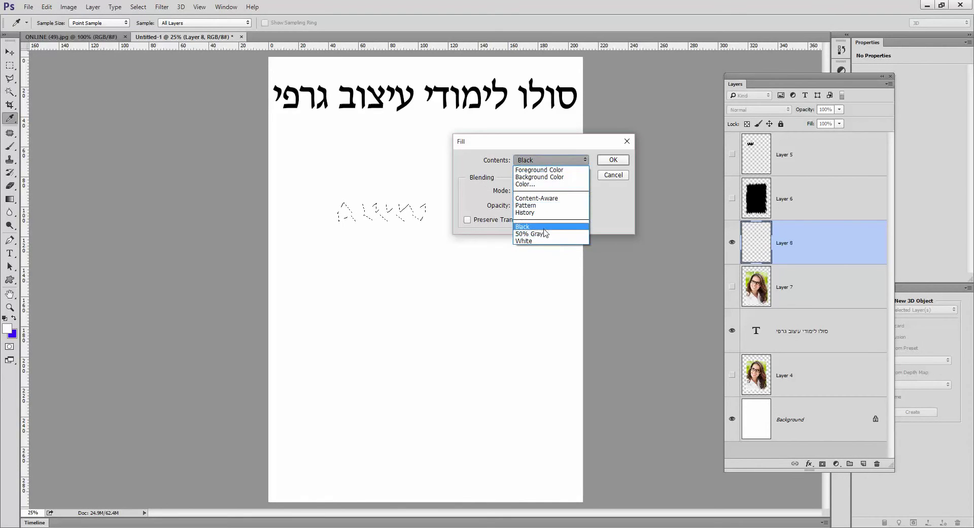
{"action": "left_click", "coordinate": [543, 228]}
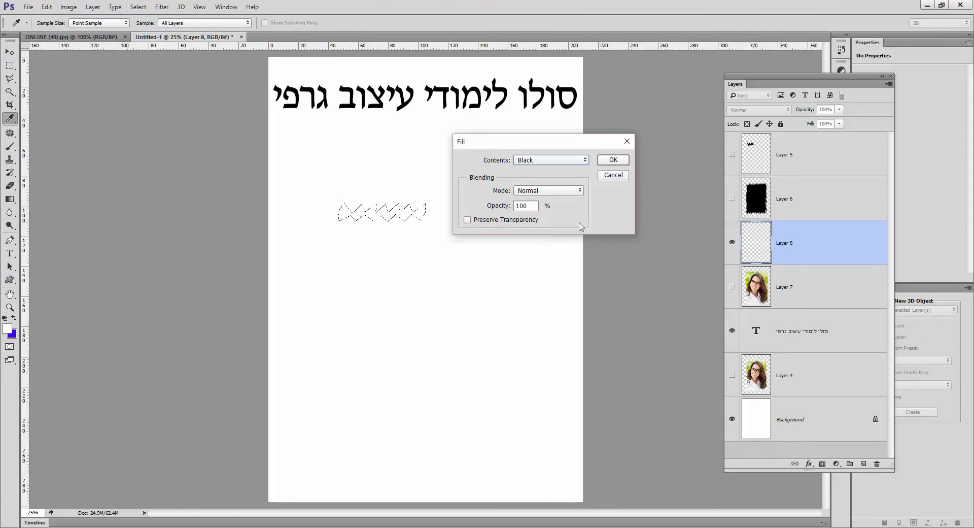
{"action": "left_click", "coordinate": [611, 160]}
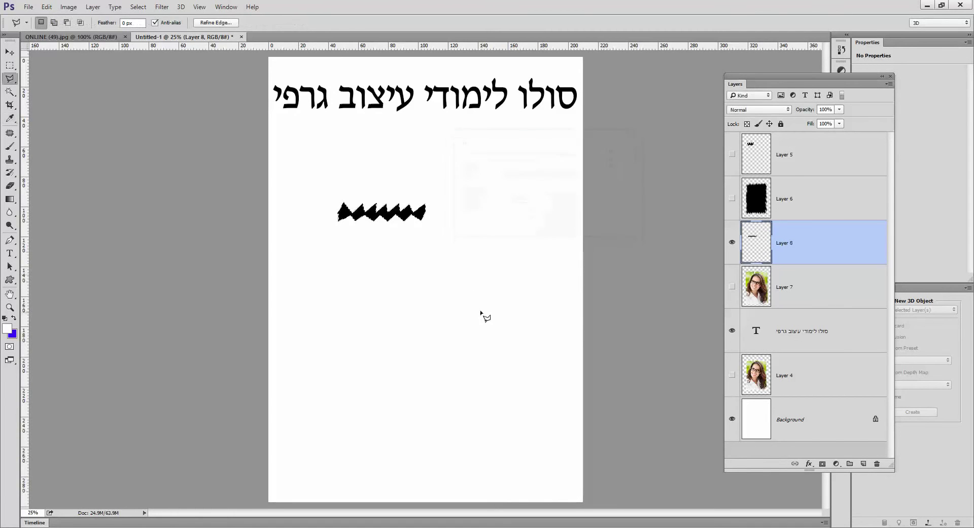
With the Background layer hidden, define the black zigzag strip as a brush preset under the suggested name and clear the selection
{"action": "left_click", "coordinate": [732, 420]}
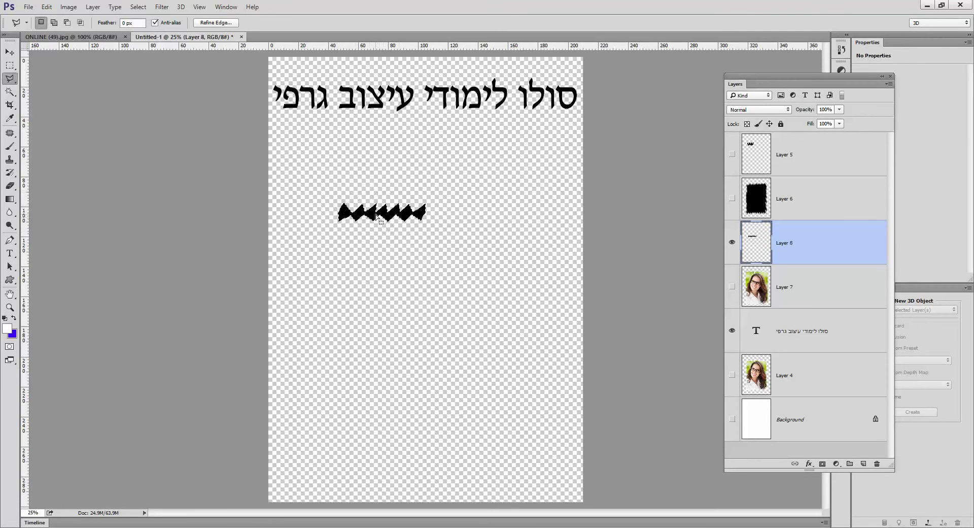
{"action": "left_click", "coordinate": [47, 7]}
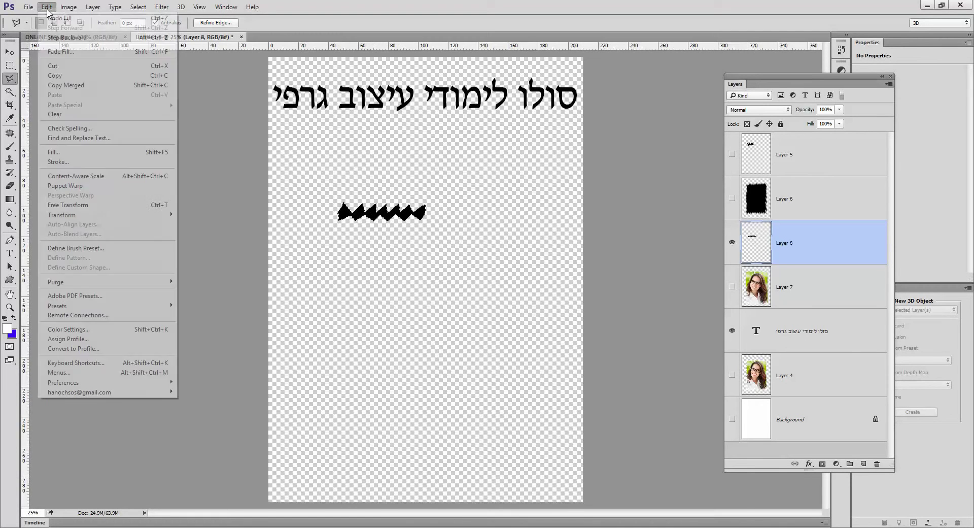
{"action": "left_click", "coordinate": [101, 249]}
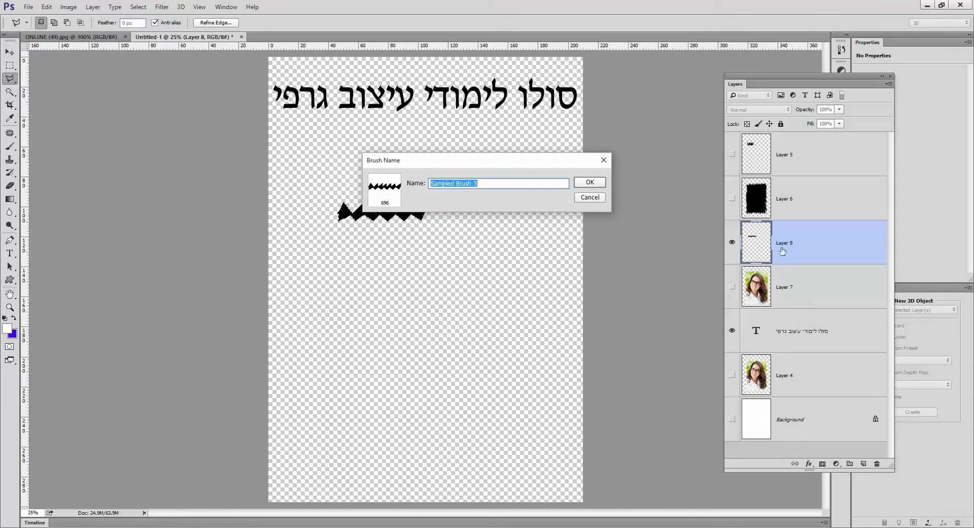
{"action": "left_click", "coordinate": [590, 183]}
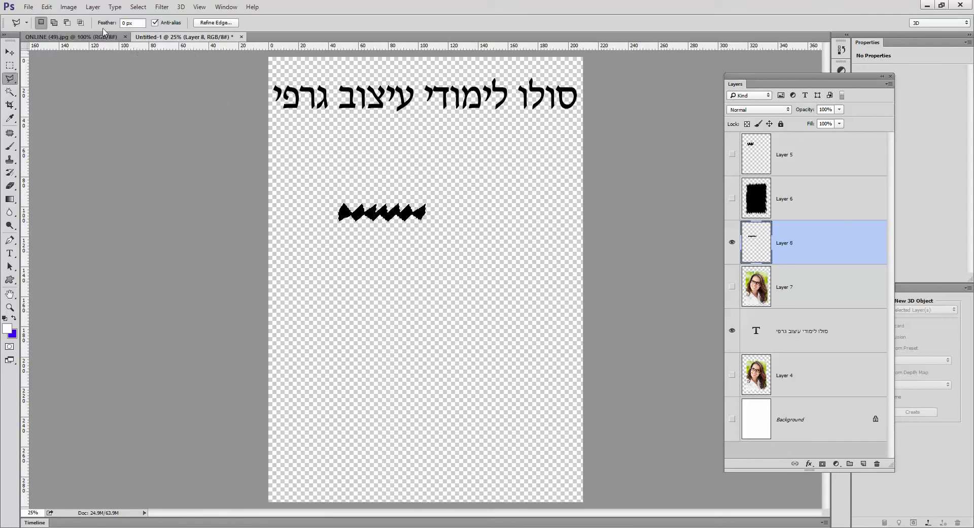
{"action": "left_click", "coordinate": [138, 7]}
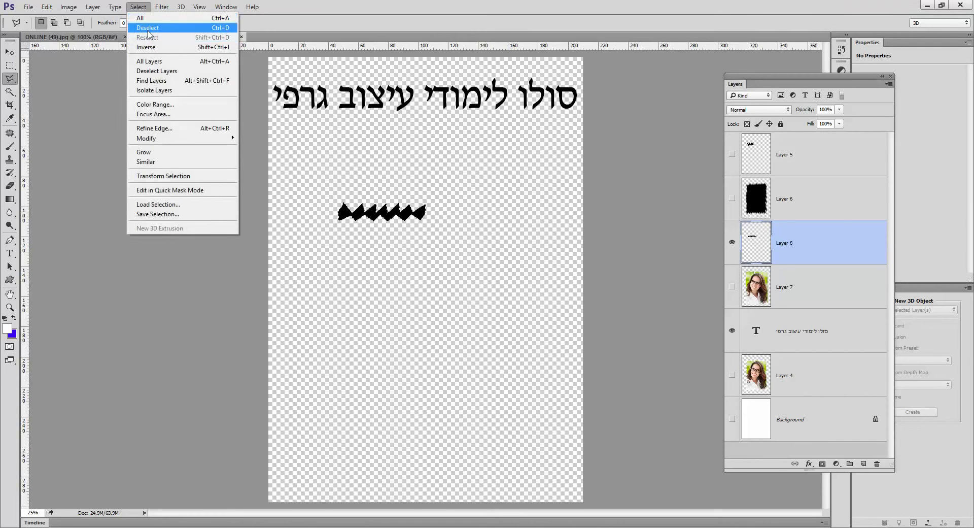
{"action": "left_click", "coordinate": [147, 29]}
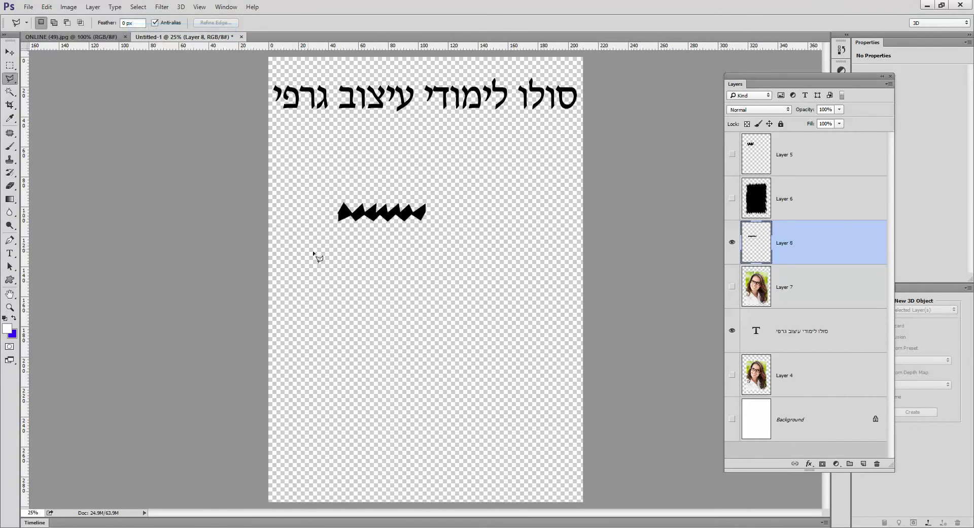
Show the portrait on Layer 7 and delete Layers 8, 6 and 5
{"action": "left_click", "coordinate": [733, 287]}
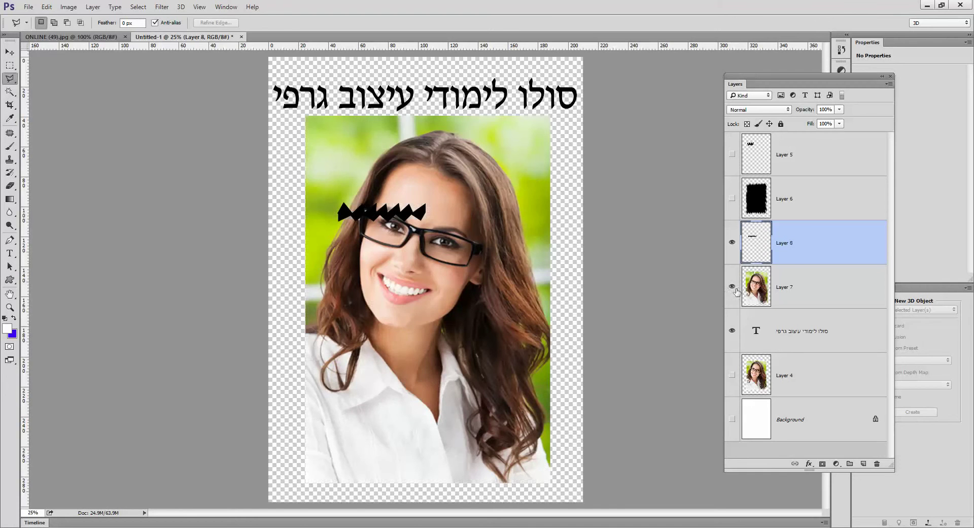
{"action": "left_click_drag", "start_coordinate": [781, 242], "coordinate": [876, 463]}
{"action": "left_click_drag", "start_coordinate": [801, 156], "coordinate": [876, 460]}
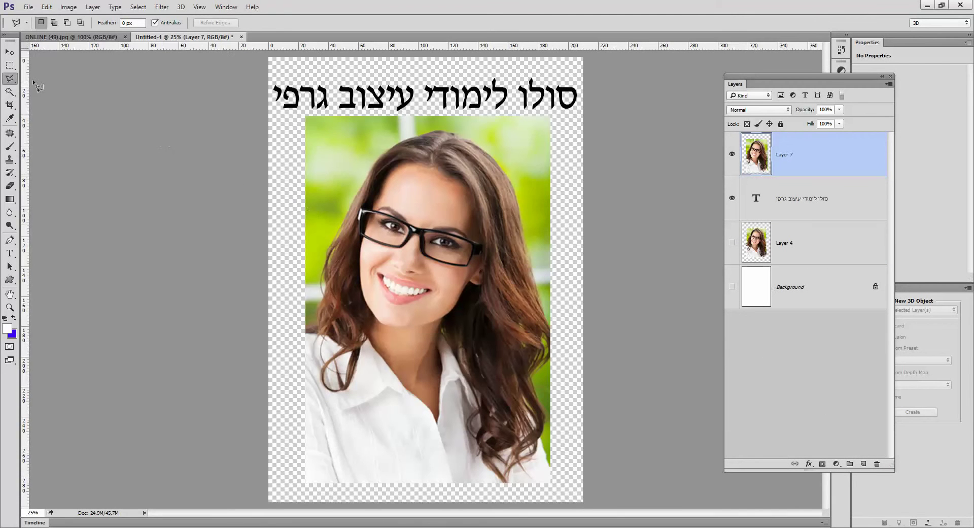
Activate the Eraser tool with the new 696 px zigzag brush tip
{"action": "left_click", "coordinate": [11, 186]}
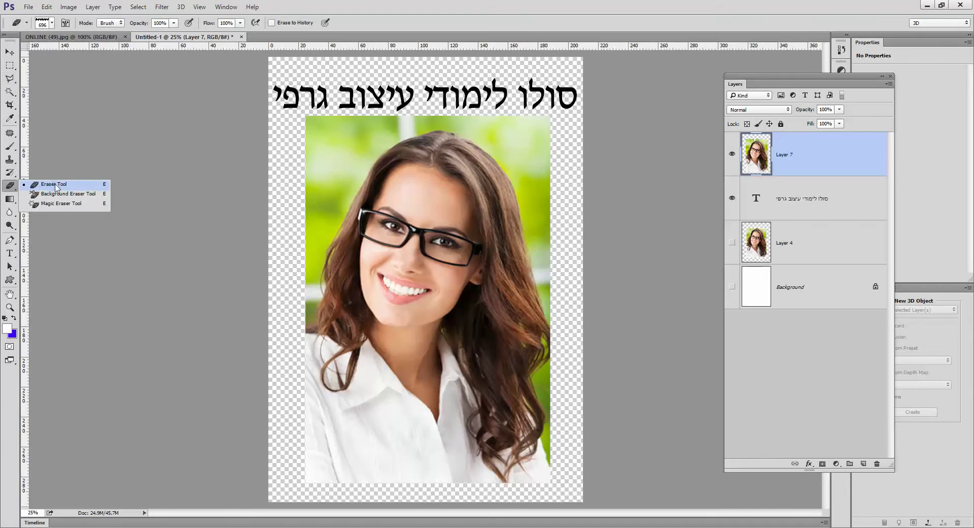
{"action": "left_click", "coordinate": [55, 187]}
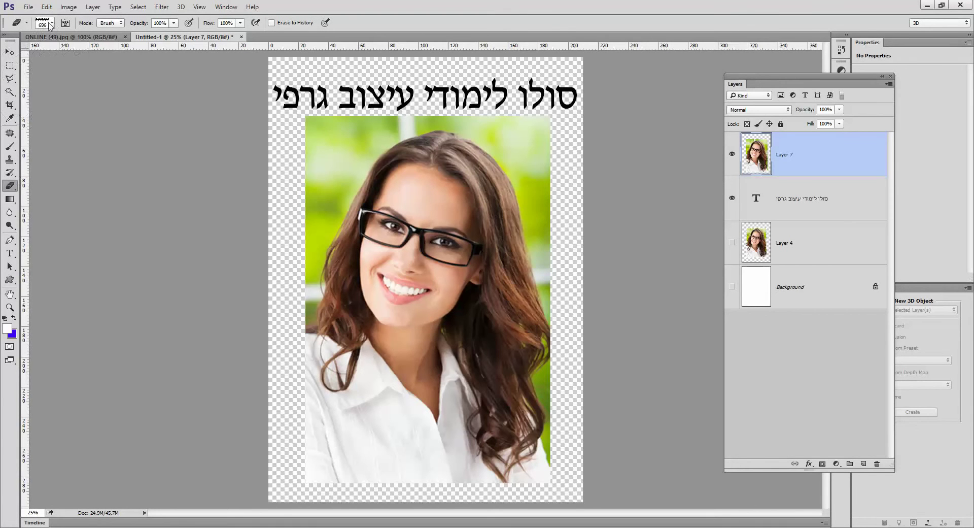
{"action": "left_click", "coordinate": [52, 24]}
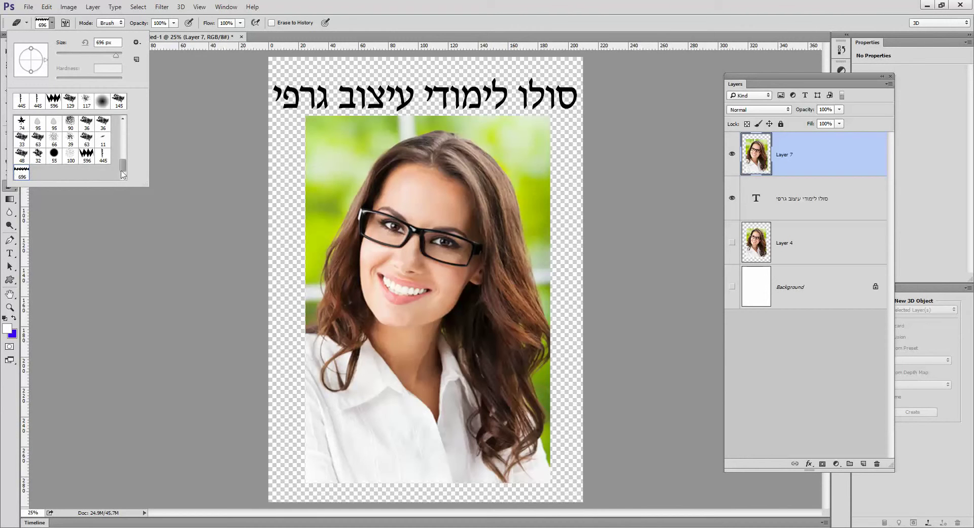
{"action": "mouse_move", "coordinate": [123, 169]}
{"action": "left_mouse_down"}
{"action": "mouse_move", "coordinate": [126, 136]}
{"action": "mouse_move", "coordinate": [126, 177]}
{"action": "left_mouse_up"}
{"action": "left_click", "coordinate": [12, 190]}
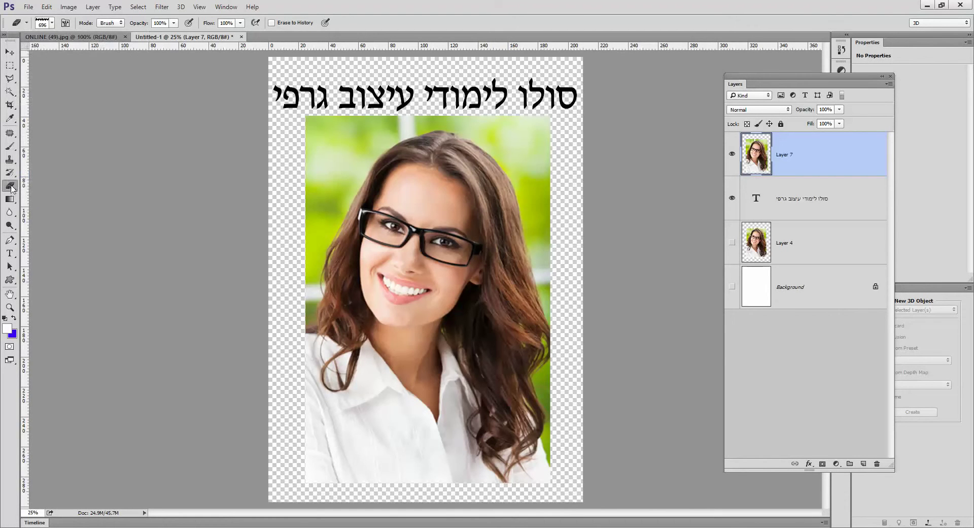
{"action": "right_click", "coordinate": [11, 186]}
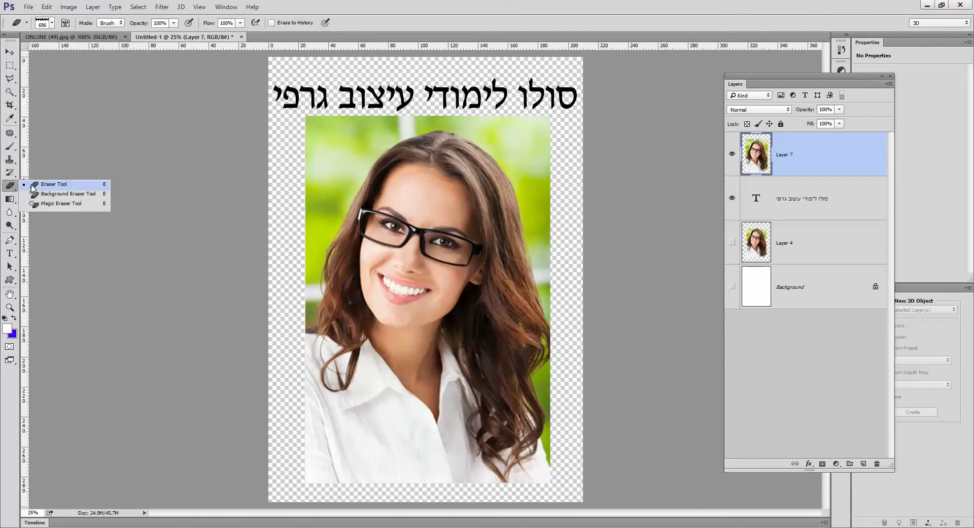
{"action": "left_click", "coordinate": [67, 185]}
{"action": "left_click", "coordinate": [138, 7]}
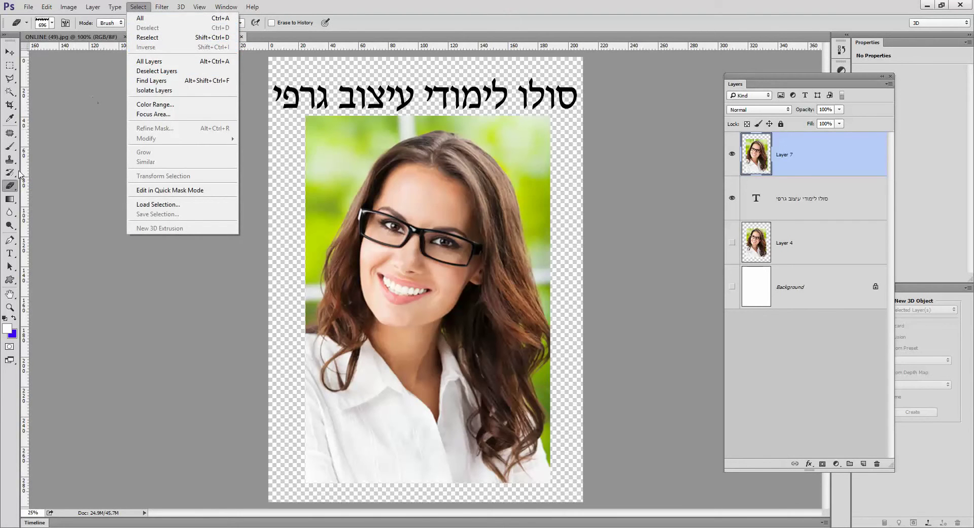
{"action": "left_click", "coordinate": [12, 186]}
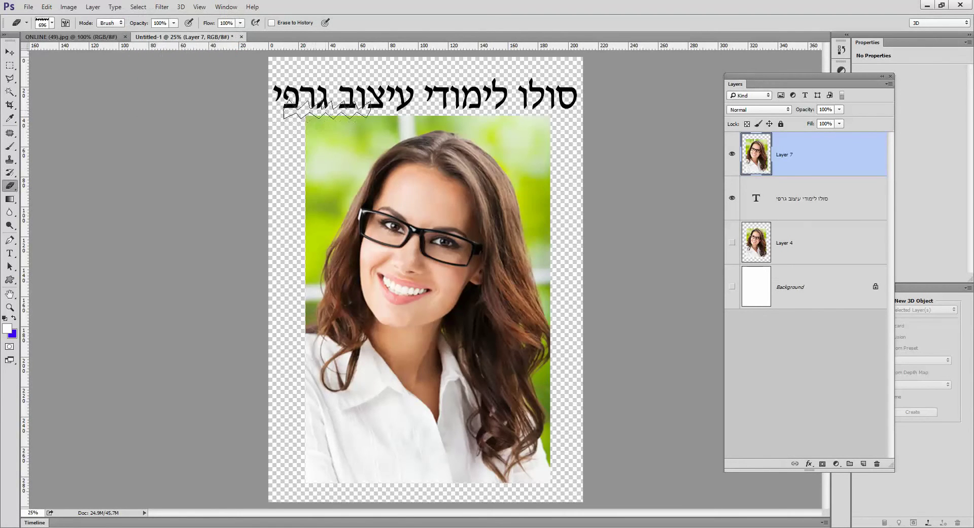
Erase along the photo's top edge on Layer 7 with the 696 px zigzag brush and show the Background layer
{"action": "left_click", "coordinate": [52, 23]}
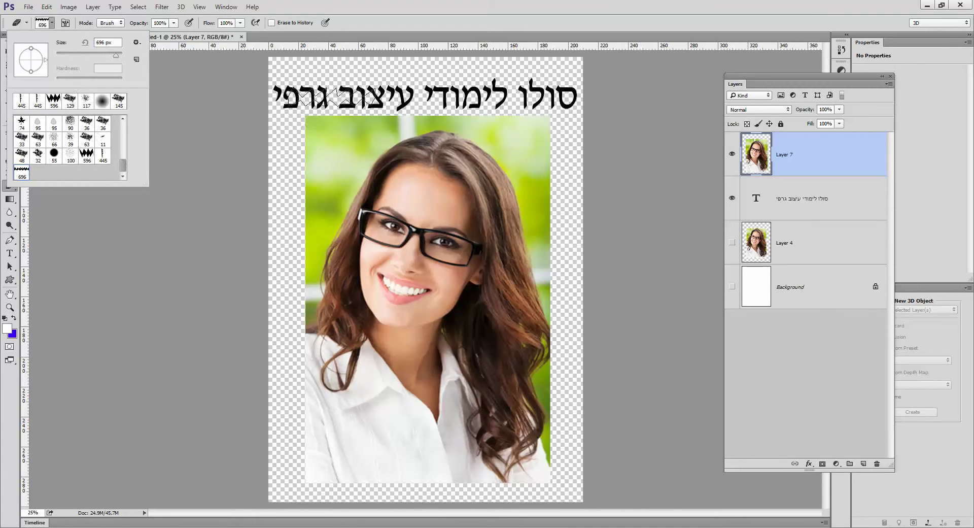
{"action": "left_click", "coordinate": [360, 115]}
{"action": "left_click_drag", "start_coordinate": [360, 116], "coordinate": [513, 113]}
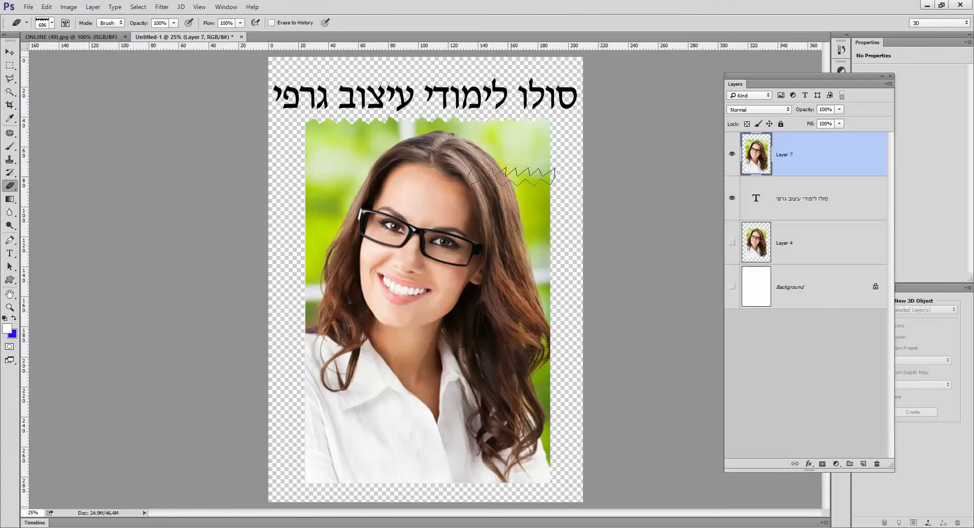
{"action": "left_click", "coordinate": [732, 287]}
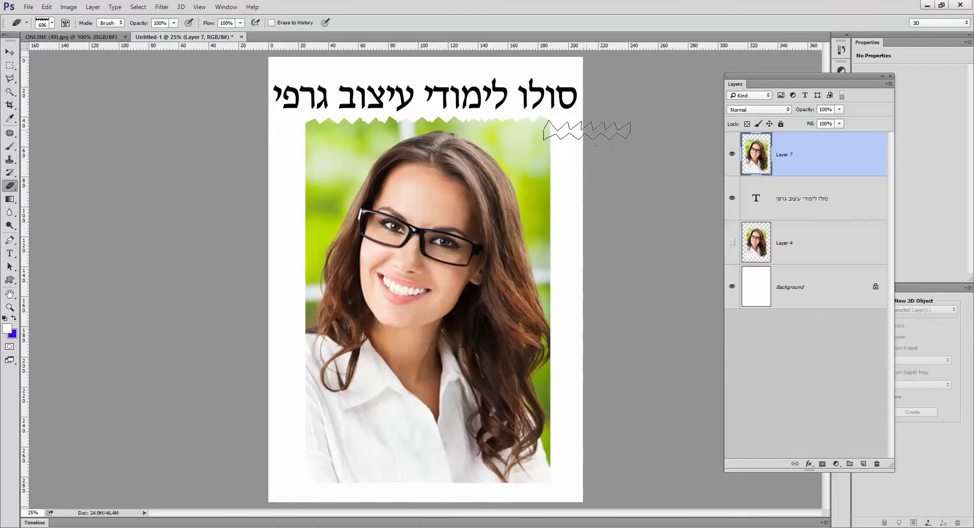
Rotate the zigzag eraser tip to vertical and erase jagged teeth along the photo's right and left edges
{"action": "left_click_drag", "start_coordinate": [586, 130], "coordinate": [593, 169]}
{"action": "left_click", "coordinate": [52, 24]}
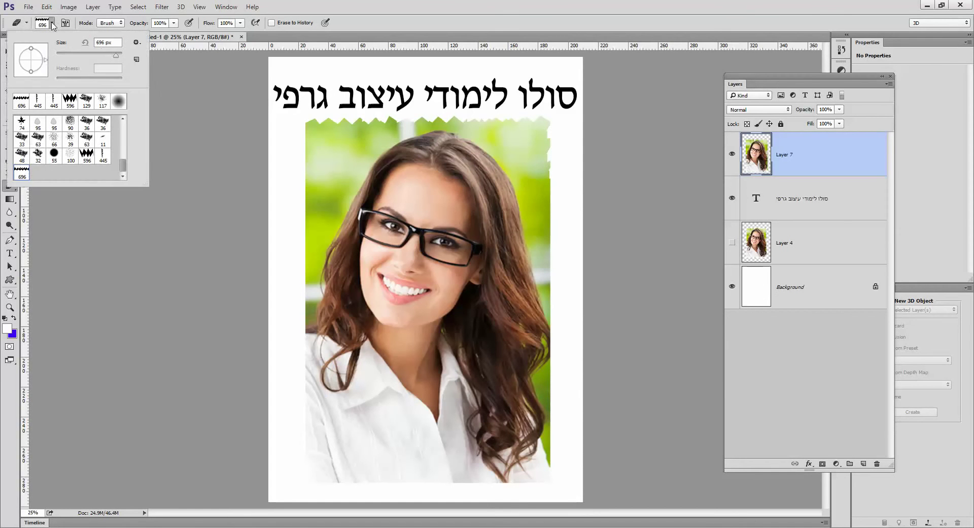
{"action": "mouse_move", "coordinate": [46, 63]}
{"action": "left_mouse_down"}
{"action": "mouse_move", "coordinate": [32, 81]}
{"action": "mouse_move", "coordinate": [18, 66]}
{"action": "left_mouse_up"}
{"action": "left_click_drag", "start_coordinate": [18, 61], "coordinate": [34, 53]}
{"action": "left_click", "coordinate": [557, 162]}
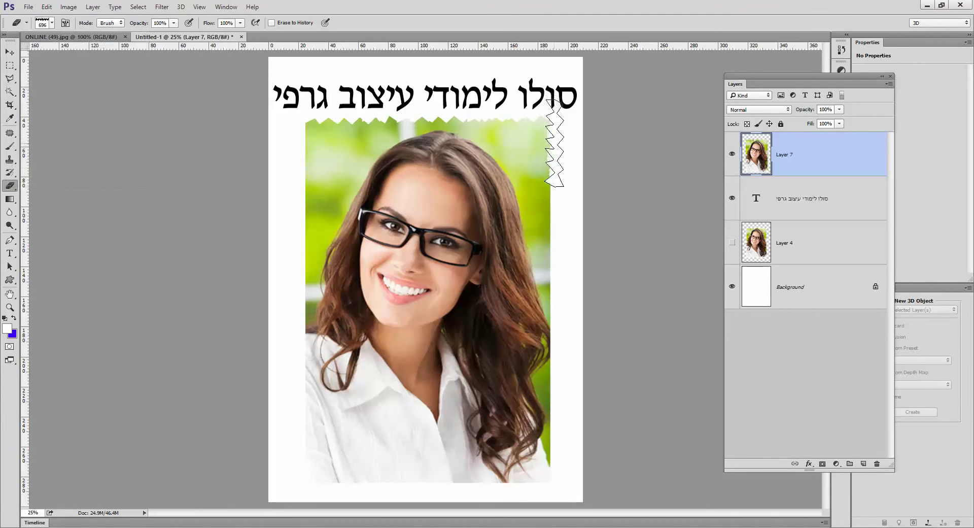
{"action": "mouse_move", "coordinate": [560, 181]}
{"action": "left_mouse_down"}
{"action": "mouse_move", "coordinate": [553, 211]}
{"action": "mouse_move", "coordinate": [571, 246]}
{"action": "mouse_move", "coordinate": [554, 269]}
{"action": "mouse_move", "coordinate": [556, 373]}
{"action": "mouse_move", "coordinate": [568, 364]}
{"action": "mouse_move", "coordinate": [550, 419]}
{"action": "mouse_move", "coordinate": [557, 407]}
{"action": "mouse_move", "coordinate": [558, 455]}
{"action": "left_mouse_up"}
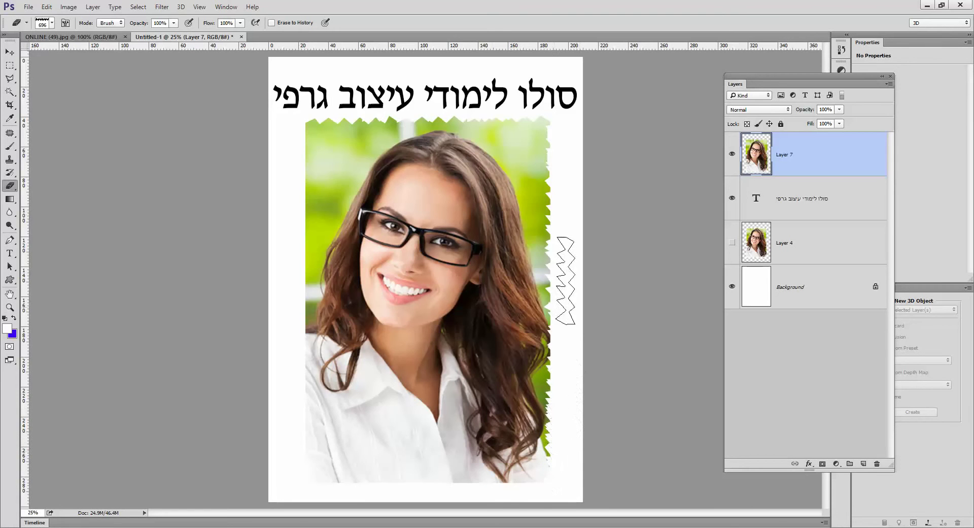
{"action": "left_click_drag", "start_coordinate": [305, 160], "coordinate": [303, 228]}
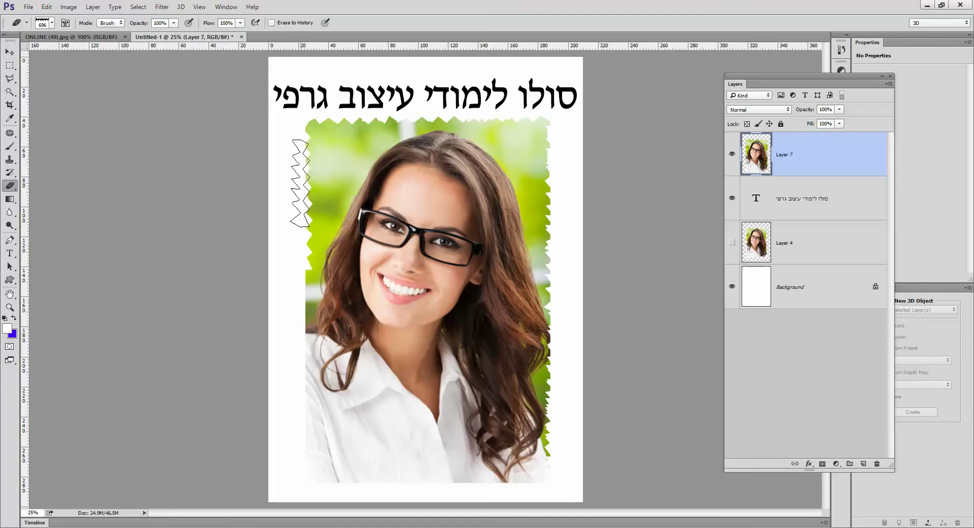
{"action": "mouse_move", "coordinate": [301, 190]}
{"action": "left_mouse_down"}
{"action": "mouse_move", "coordinate": [303, 242]}
{"action": "mouse_move", "coordinate": [291, 166]}
{"action": "mouse_move", "coordinate": [303, 152]}
{"action": "mouse_move", "coordinate": [290, 188]}
{"action": "mouse_move", "coordinate": [307, 321]}
{"action": "mouse_move", "coordinate": [307, 425]}
{"action": "mouse_move", "coordinate": [304, 473]}
{"action": "mouse_move", "coordinate": [277, 462]}
{"action": "left_mouse_up"}
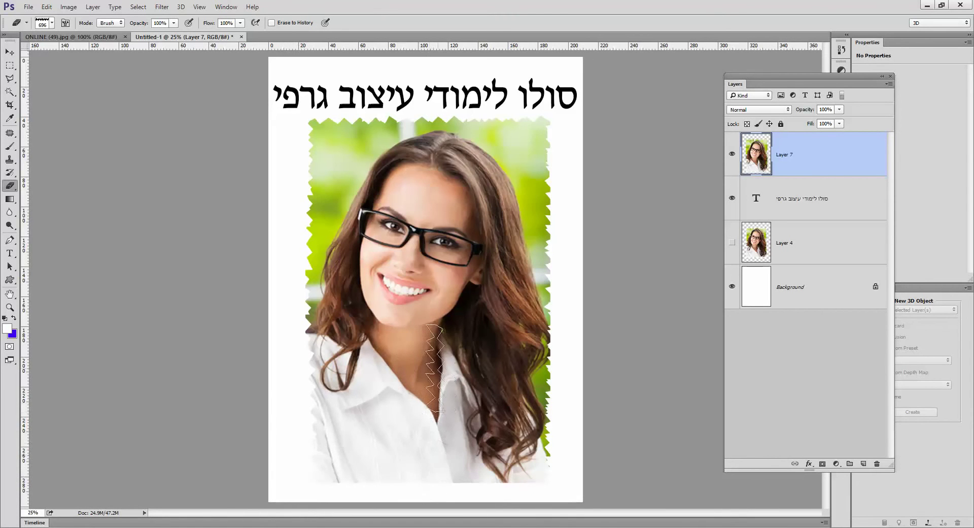
Rotate the zigzag eraser tip back to horizontal and erase along the photo's bottom edge
{"action": "left_click", "coordinate": [52, 23]}
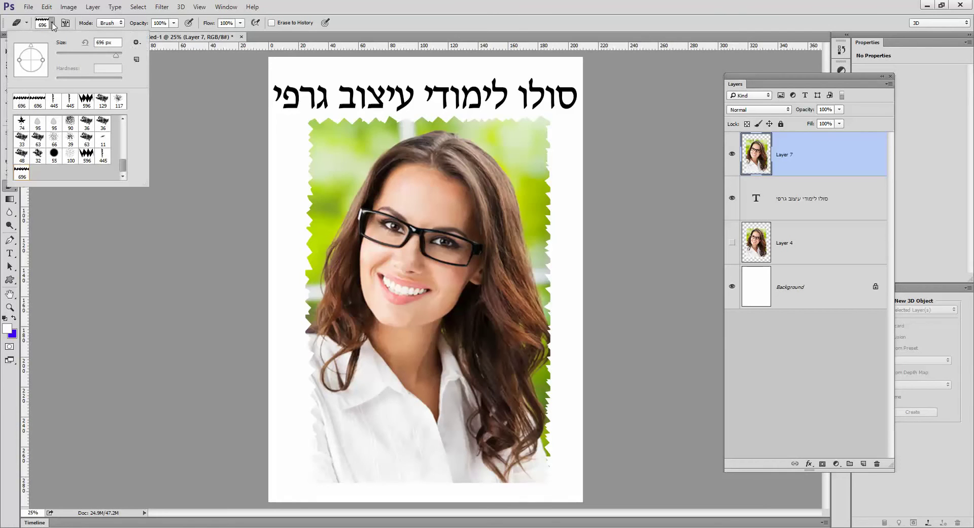
{"action": "left_click_drag", "start_coordinate": [32, 48], "coordinate": [45, 60]}
{"action": "left_click", "coordinate": [356, 484]}
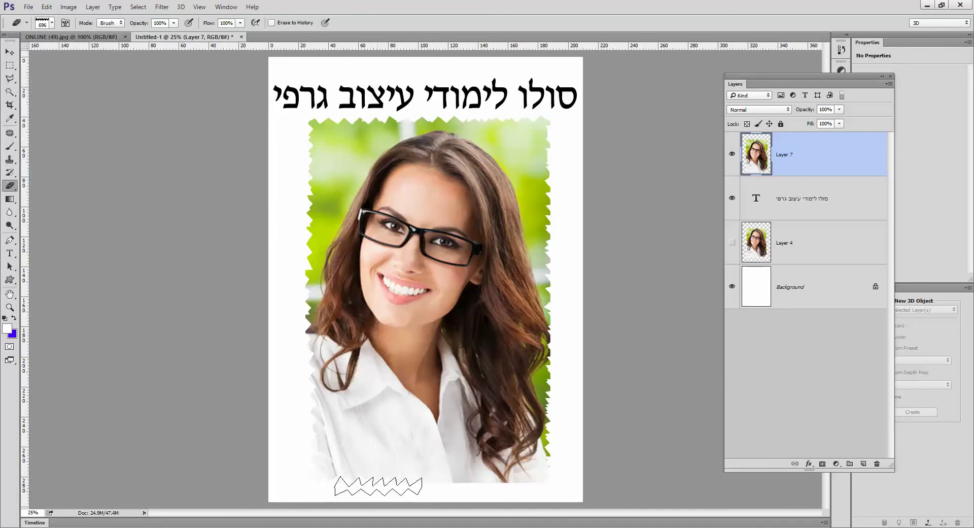
{"action": "mouse_move", "coordinate": [435, 479]}
{"action": "left_mouse_down"}
{"action": "mouse_move", "coordinate": [470, 488]}
{"action": "mouse_move", "coordinate": [473, 476]}
{"action": "mouse_move", "coordinate": [536, 477]}
{"action": "mouse_move", "coordinate": [495, 485]}
{"action": "left_mouse_up"}
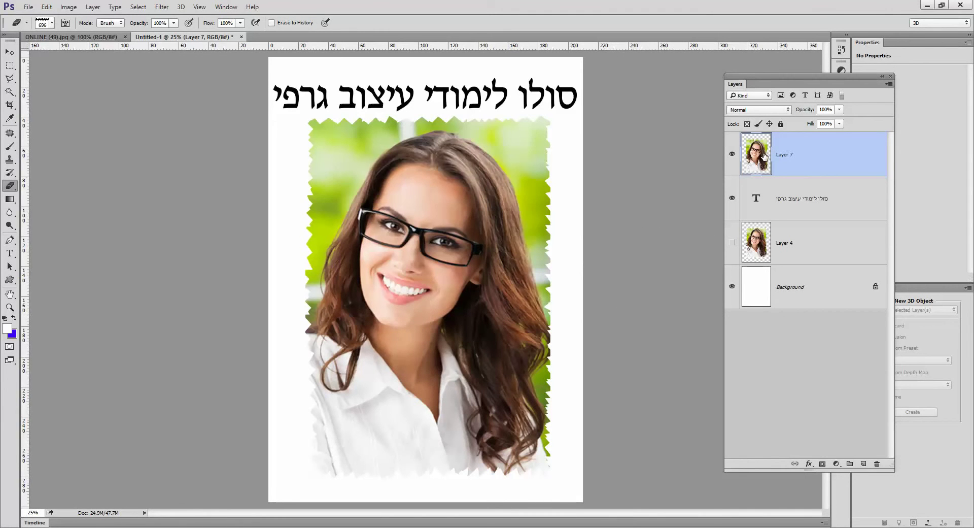
Try a black fill on the Background layer behind the jagged photo and undo it
{"action": "left_click", "coordinate": [747, 284]}
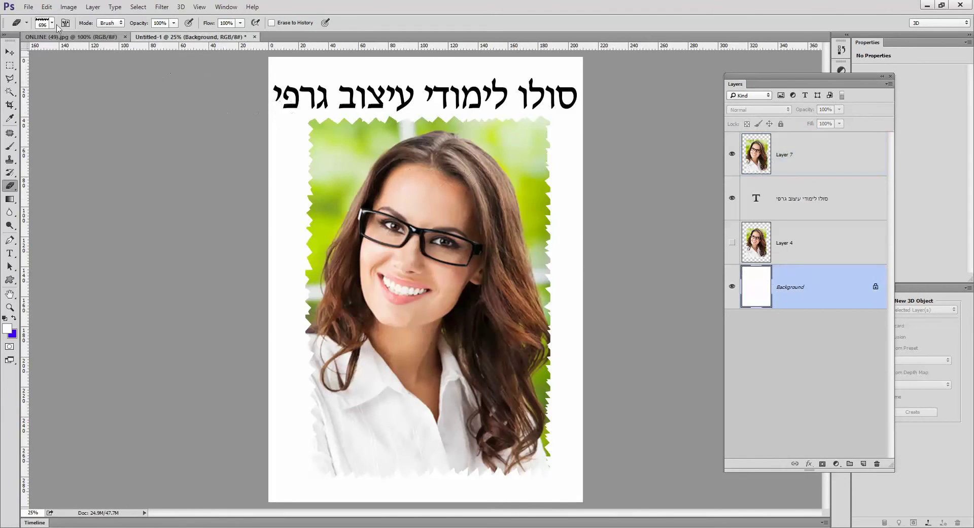
{"action": "left_click", "coordinate": [46, 6]}
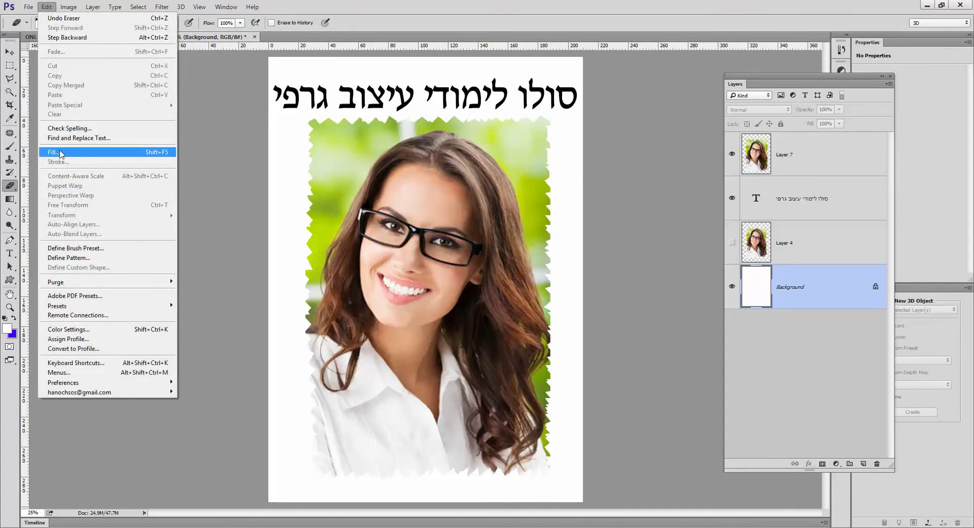
{"action": "left_click", "coordinate": [61, 151]}
{"action": "left_click", "coordinate": [613, 159]}
{"action": "key", "text": "e"}
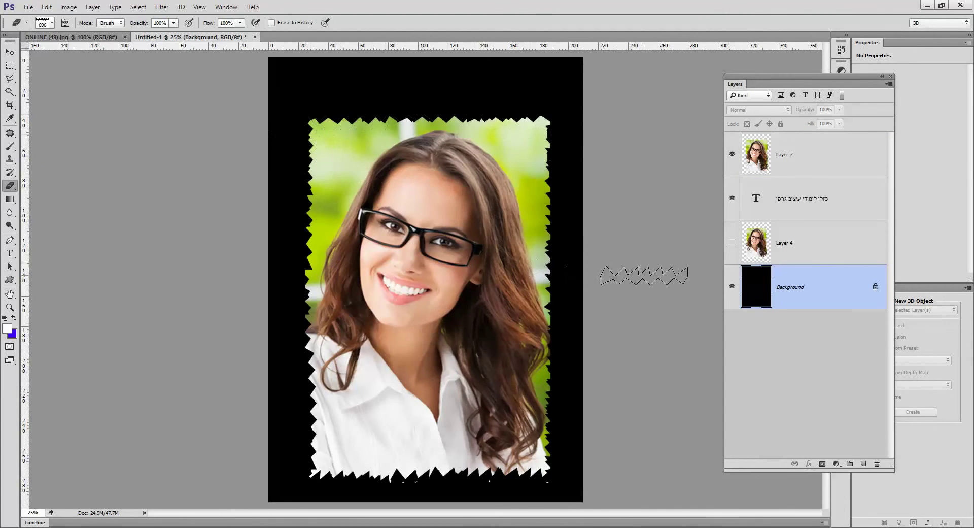
{"action": "key", "text": "ctrl+z"}
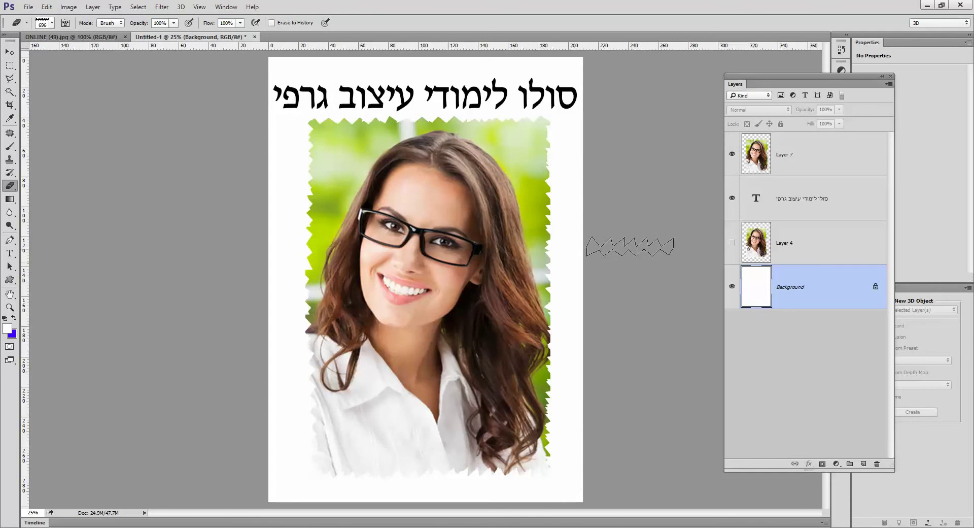
Add a Multiply drop shadow to Layer 7 with 20 px distance and 22% spread, and enlarge its size
{"action": "left_click", "coordinate": [769, 242]}
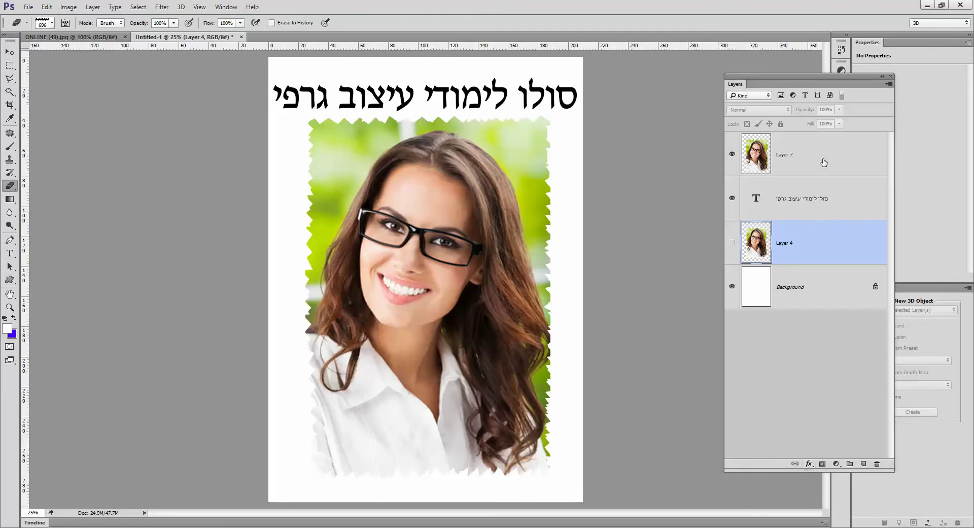
{"action": "left_click", "coordinate": [776, 148]}
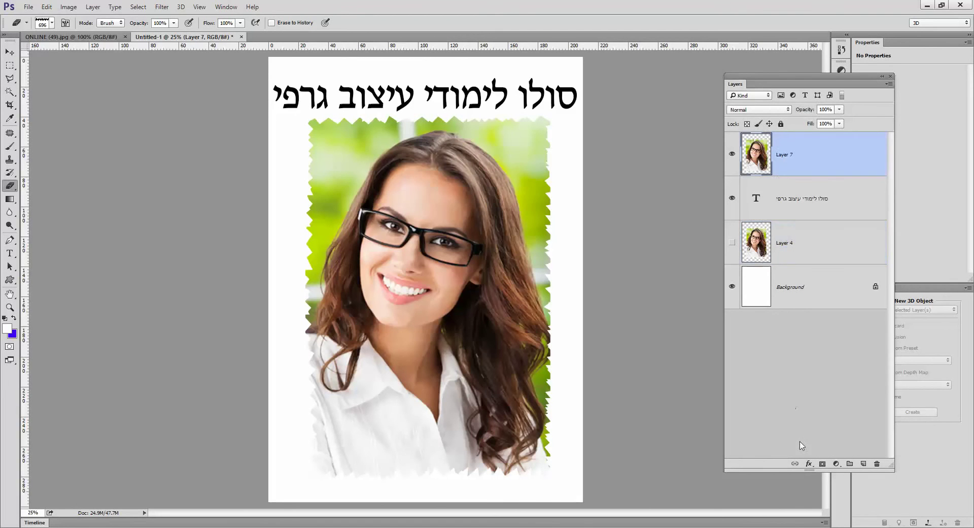
{"action": "left_click", "coordinate": [808, 464]}
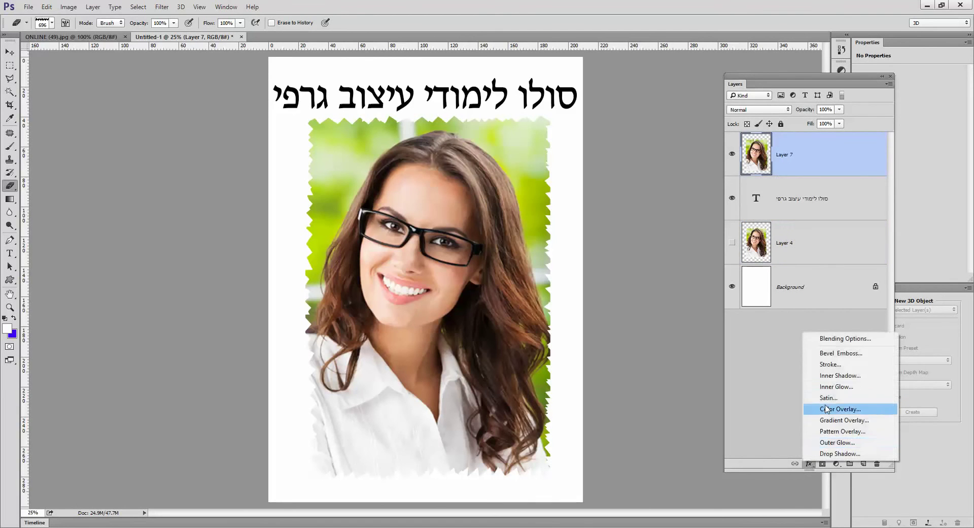
{"action": "left_click", "coordinate": [829, 455]}
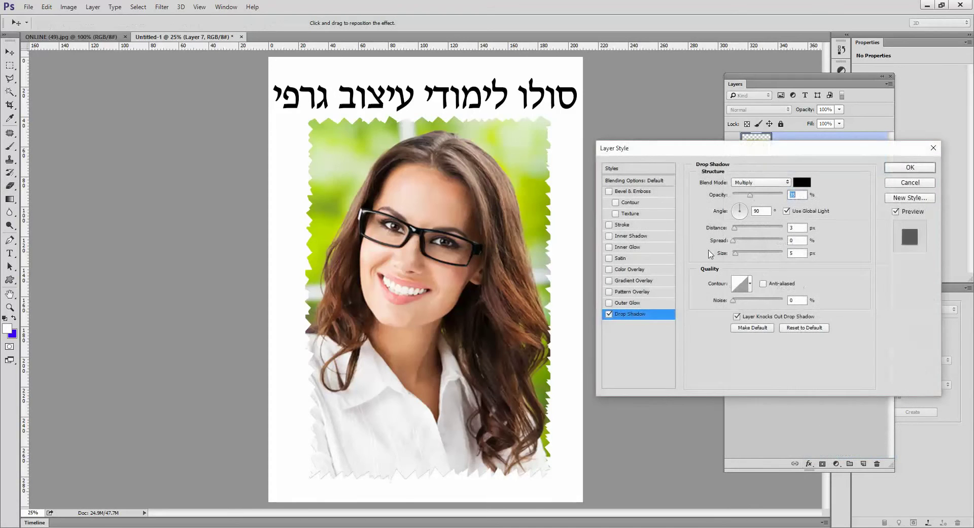
{"action": "left_click_drag", "start_coordinate": [679, 158], "coordinate": [659, 110]}
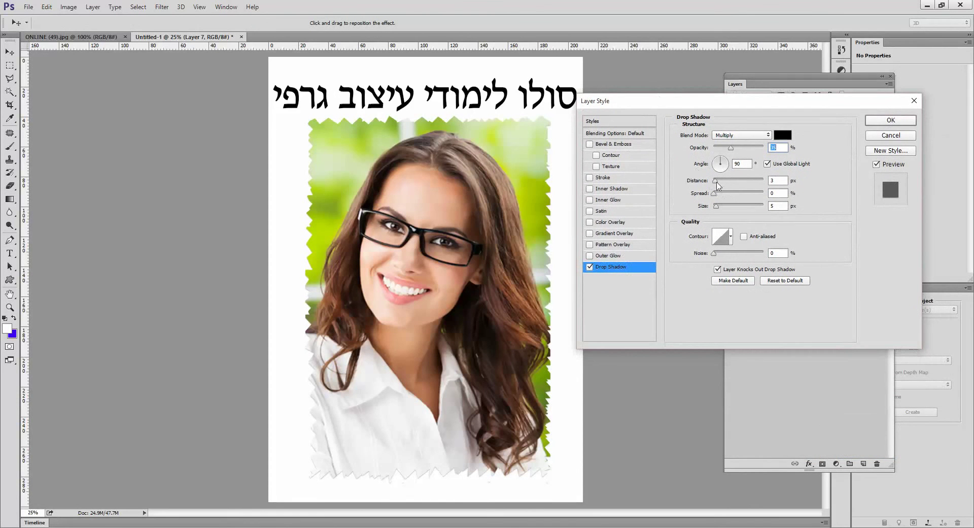
{"action": "left_click_drag", "start_coordinate": [718, 182], "coordinate": [732, 208]}
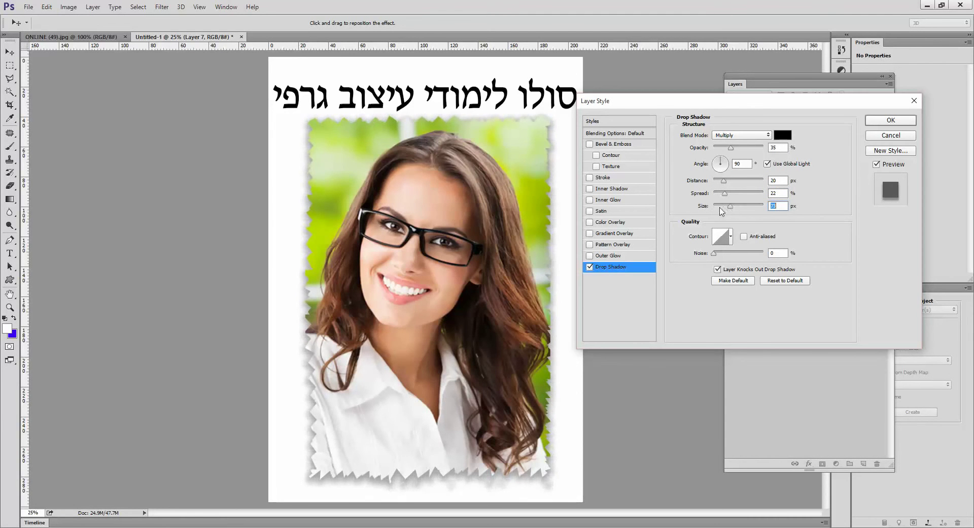
Add a 10 px inside stroke to Layer 7 and set its color to white (ffffff)
{"action": "left_click", "coordinate": [616, 178]}
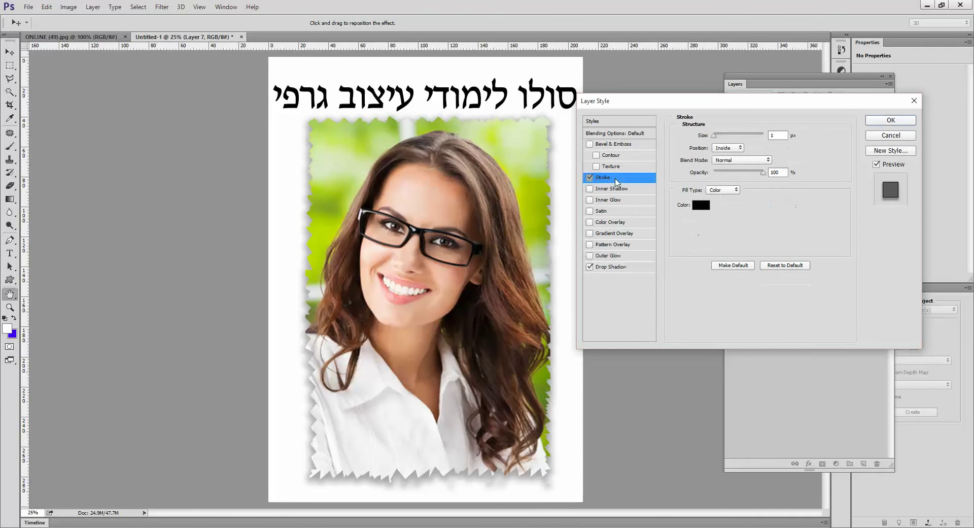
{"action": "left_click_drag", "start_coordinate": [717, 138], "coordinate": [721, 139]}
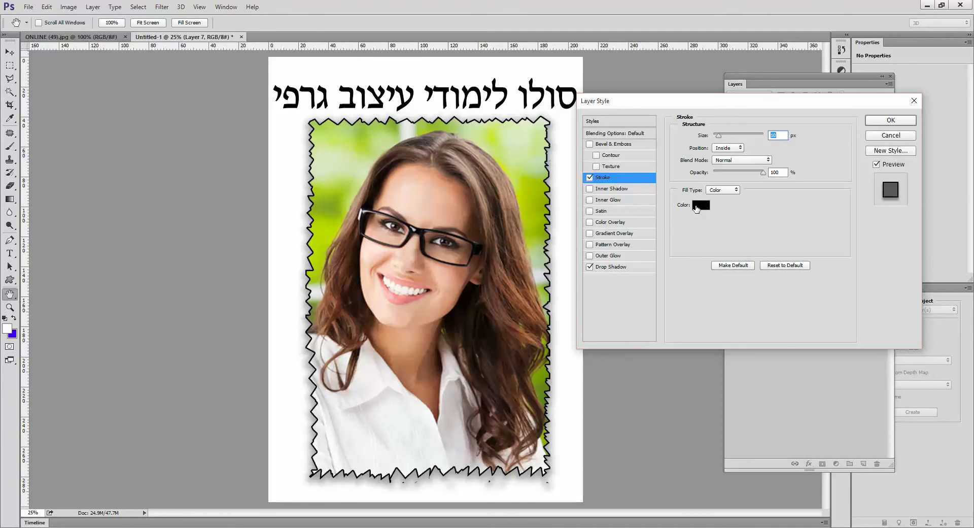
{"action": "left_click", "coordinate": [702, 208]}
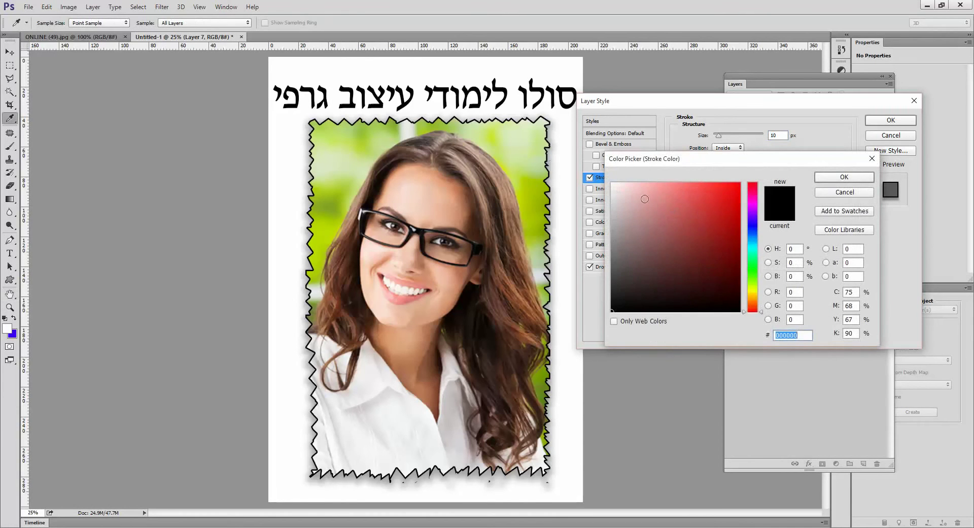
{"action": "left_click_drag", "start_coordinate": [629, 192], "coordinate": [607, 181]}
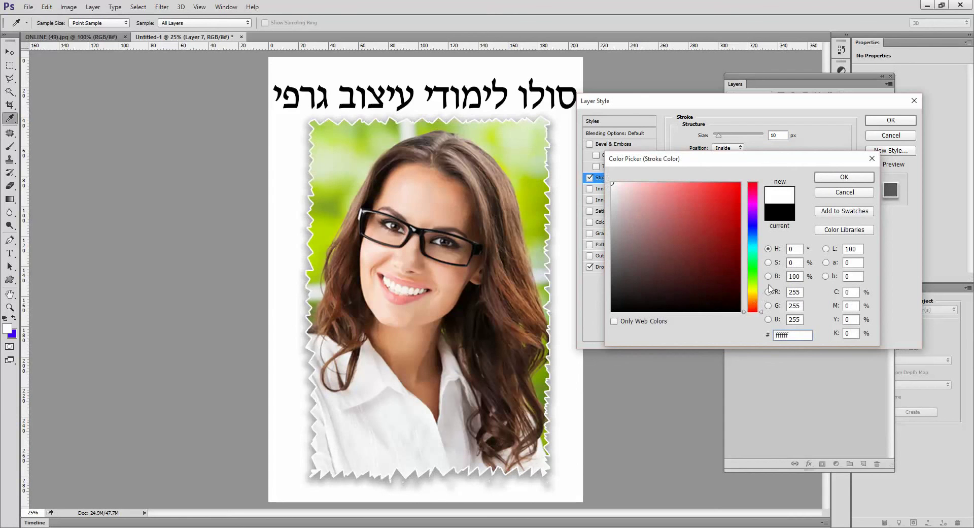
{"action": "left_click", "coordinate": [861, 178]}
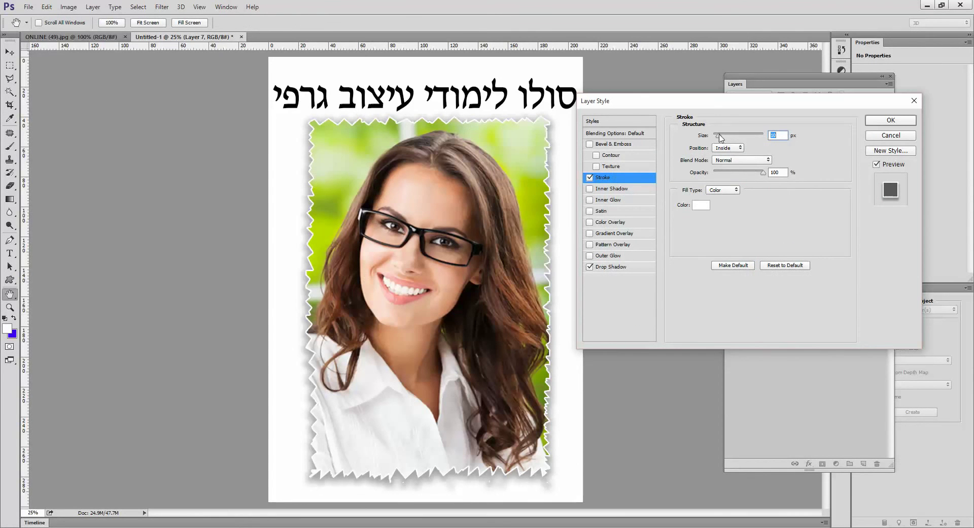
Try thicker sizes for the white stroke and reduce it to slightly less than 10 px
{"action": "key", "text": "Up"}
{"action": "key", "text": "Up"}
{"action": "key", "text": "Up"}
{"action": "key", "text": "Down"}
{"action": "key", "text": "Down"}
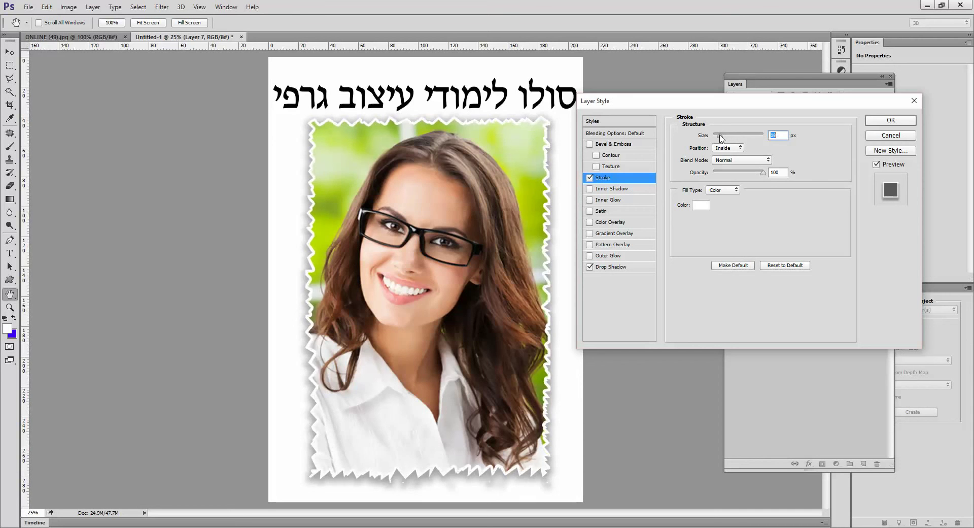
{"action": "mouse_move", "coordinate": [721, 137]}
{"action": "left_mouse_down"}
{"action": "mouse_move", "coordinate": [745, 136]}
{"action": "mouse_move", "coordinate": [718, 138]}
{"action": "left_mouse_up"}
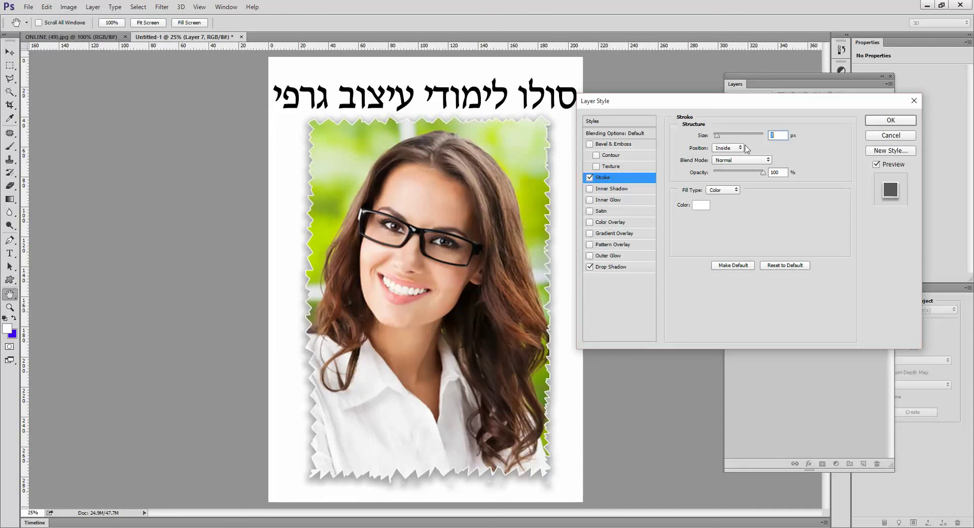
Accept the stroke settings and delete all layer effects from Layer 7
{"action": "left_click", "coordinate": [908, 124]}
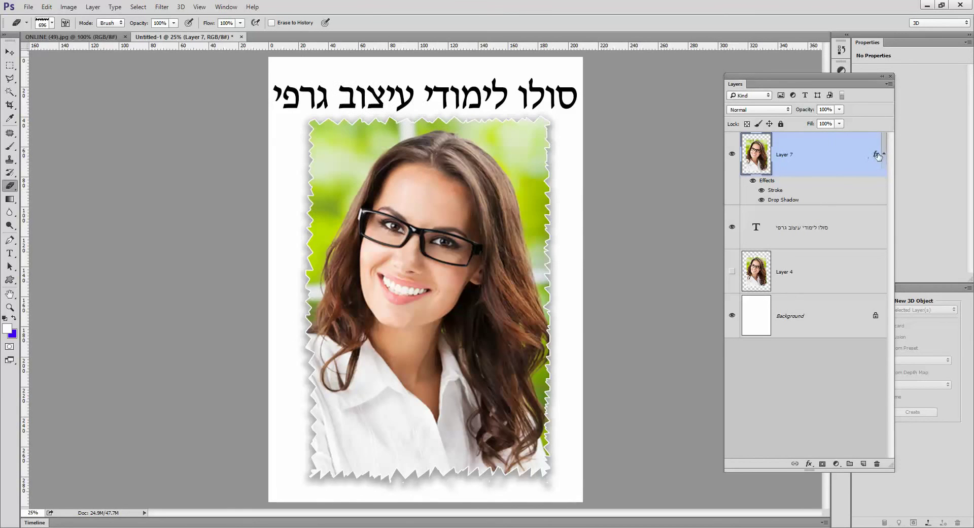
{"action": "mouse_move", "coordinate": [876, 156]}
{"action": "left_mouse_down"}
{"action": "mouse_move", "coordinate": [861, 228]}
{"action": "mouse_move", "coordinate": [877, 464]}
{"action": "left_mouse_up"}
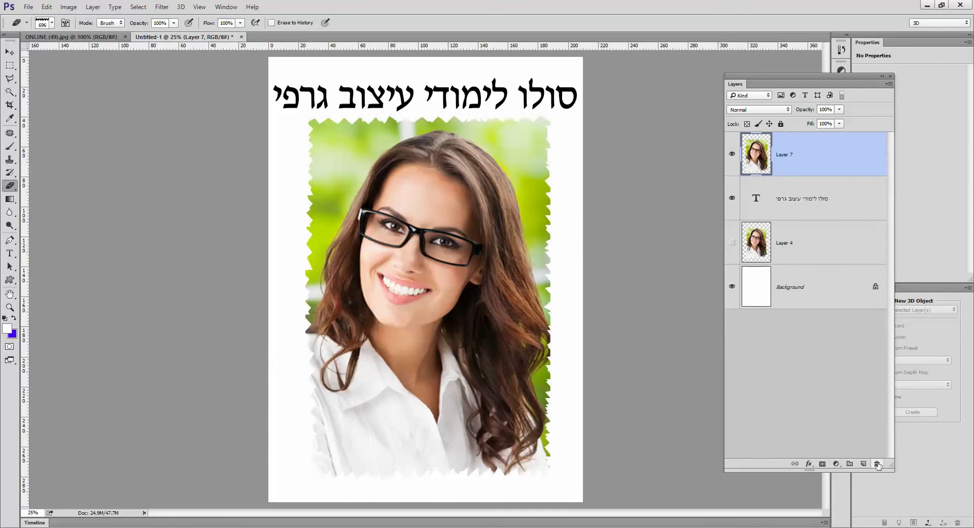
Load the jagged outline of Layer 7 as a selection and feather it by 20 pixels
{"action": "left_click", "coordinate": [756, 154], "text": "ctrl"}
{"action": "left_click", "coordinate": [138, 7]}
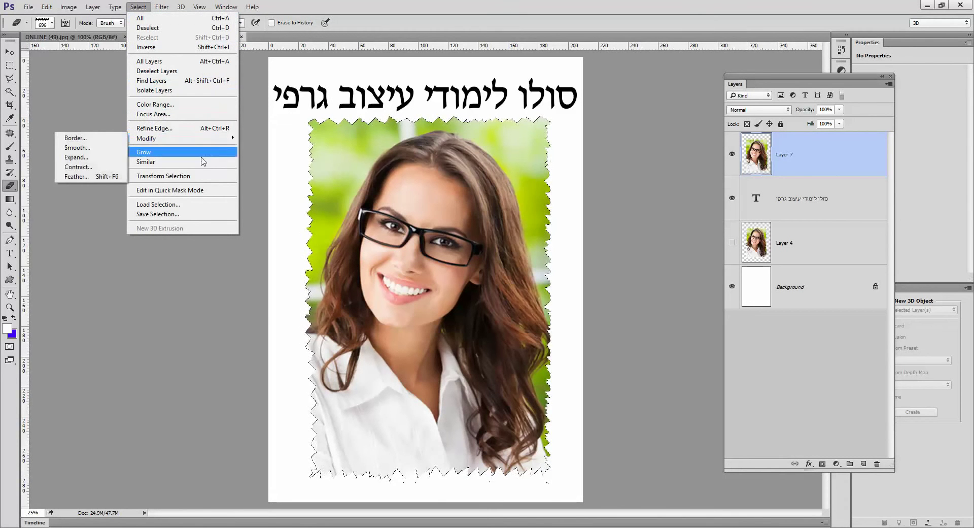
{"action": "left_click", "coordinate": [85, 180]}
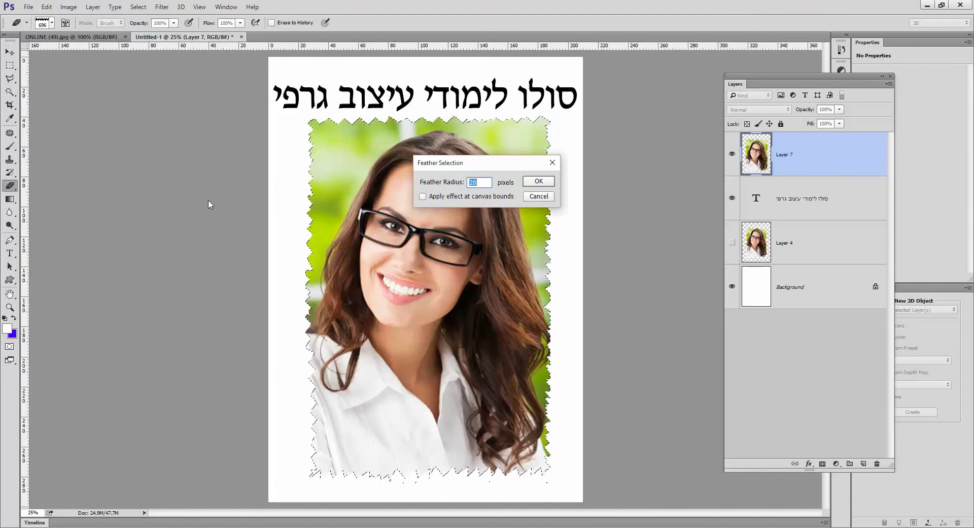
{"action": "key", "text": "Return"}
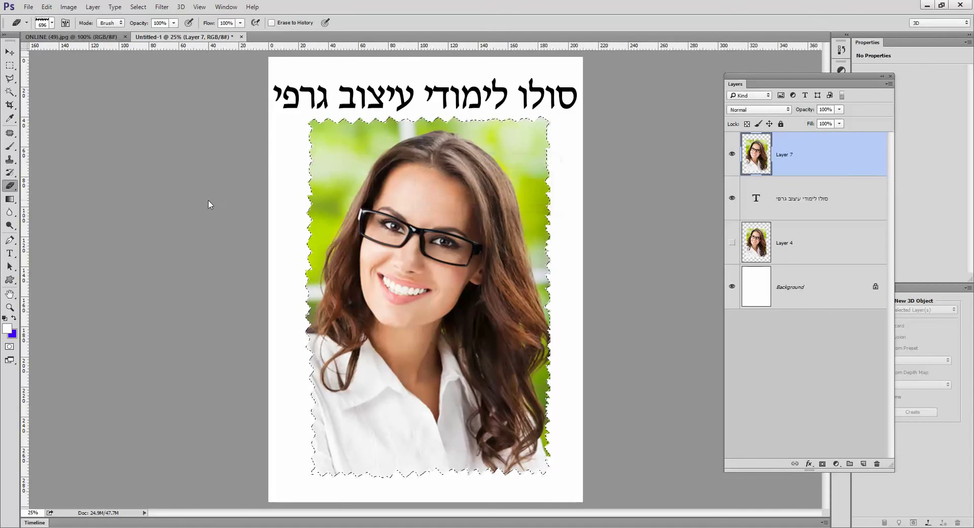
Create a new layer and fill the feathered selection with black in Normal mode at 100% opacity
{"action": "left_click", "coordinate": [863, 463]}
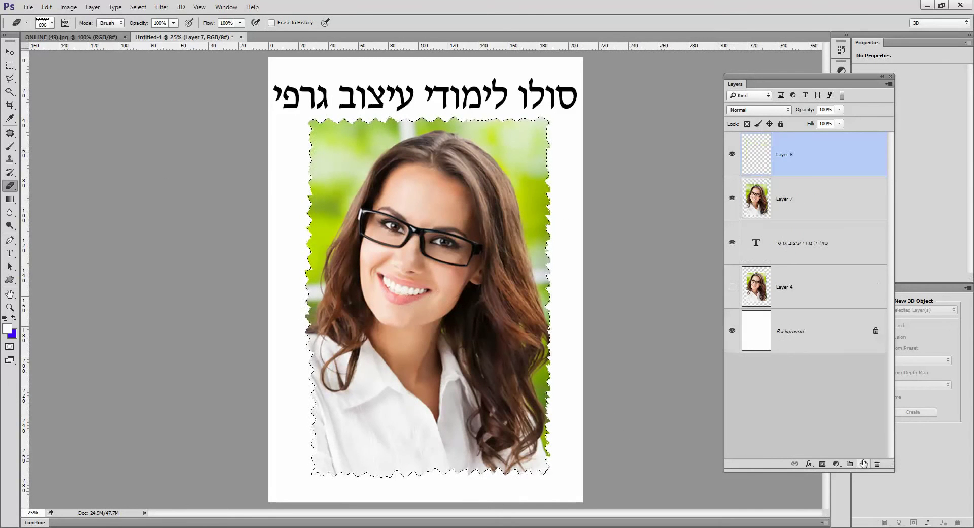
{"action": "left_click", "coordinate": [50, 8]}
{"action": "left_click", "coordinate": [57, 152]}
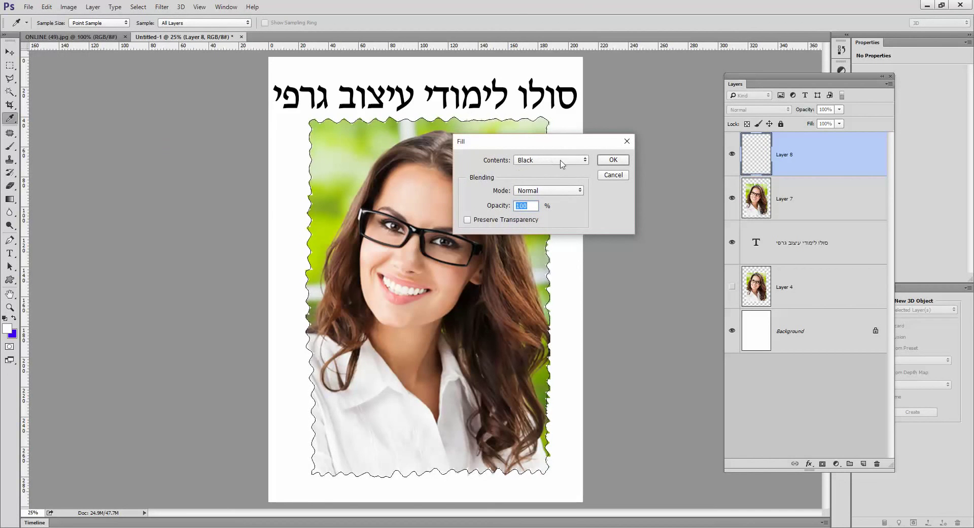
{"action": "left_click", "coordinate": [613, 159]}
{"action": "key", "text": "e"}
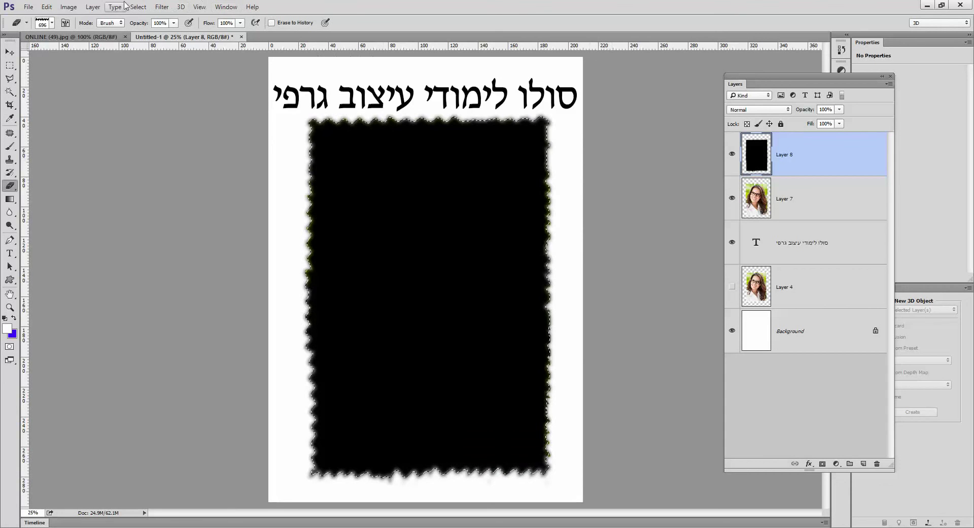
Deselect the feathered area and move Layer 7 above the black-filled layer so the fill acts as a shadow
{"action": "left_click", "coordinate": [137, 7]}
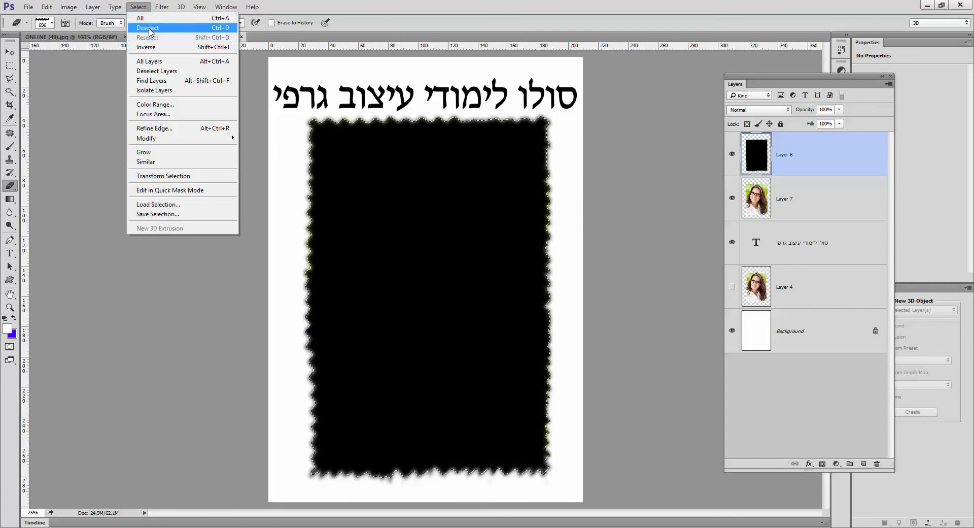
{"action": "left_click", "coordinate": [149, 29]}
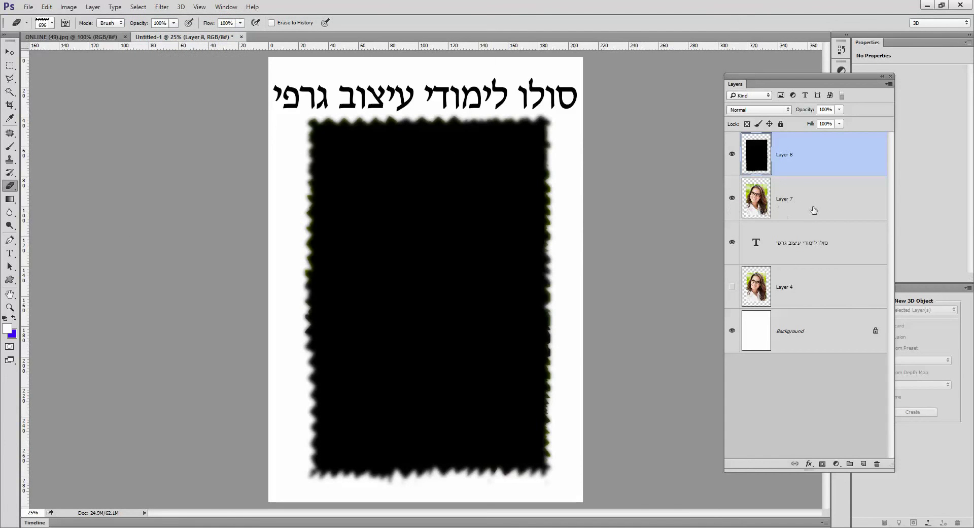
{"action": "left_click_drag", "start_coordinate": [800, 215], "coordinate": [794, 146]}
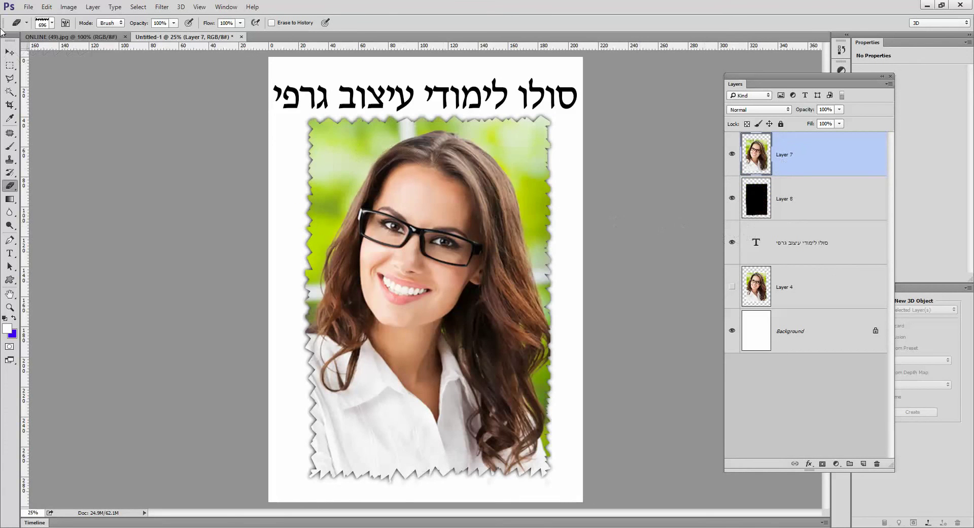
Offset the portrait on Layer 7 slightly right and down from the black shadow layer with the Move tool
{"action": "left_click", "coordinate": [10, 52]}
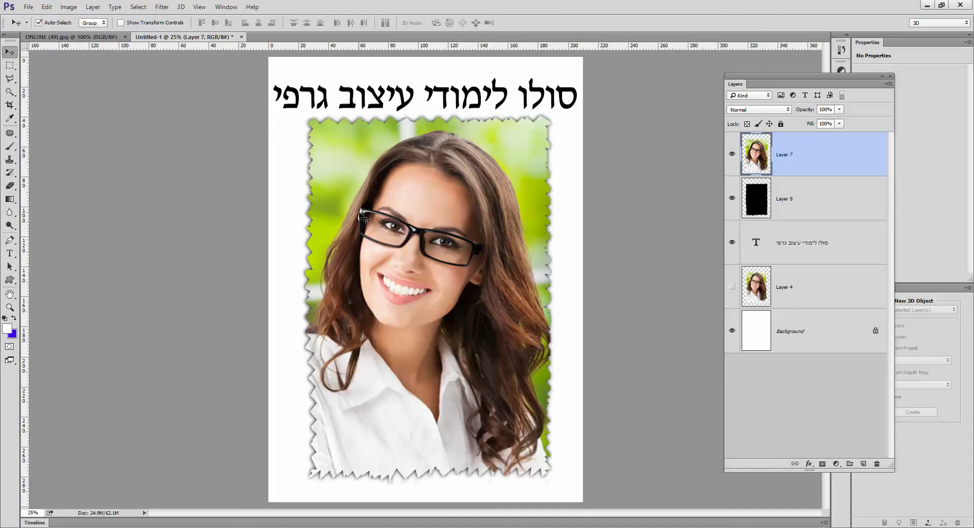
{"action": "left_click_drag", "start_coordinate": [360, 216], "coordinate": [360, 217]}
{"action": "key", "text": "Right"}
{"action": "key", "text": "Right"}
{"action": "key", "text": "Right"}
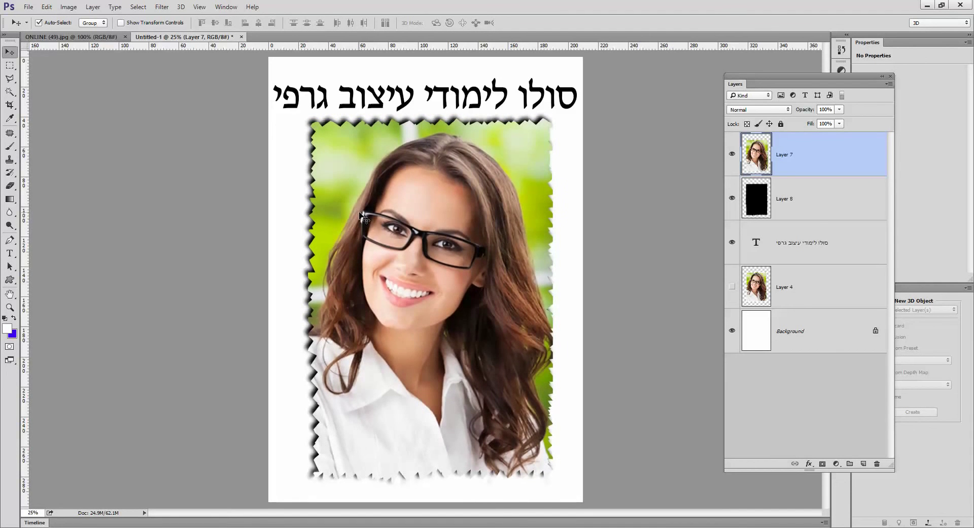
{"action": "key", "text": "Left"}
{"action": "key", "text": "Left"}
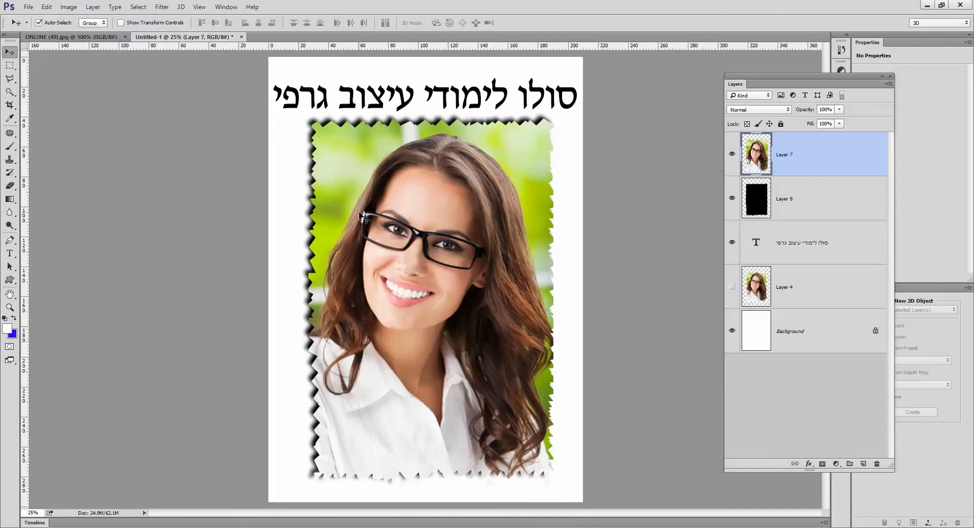